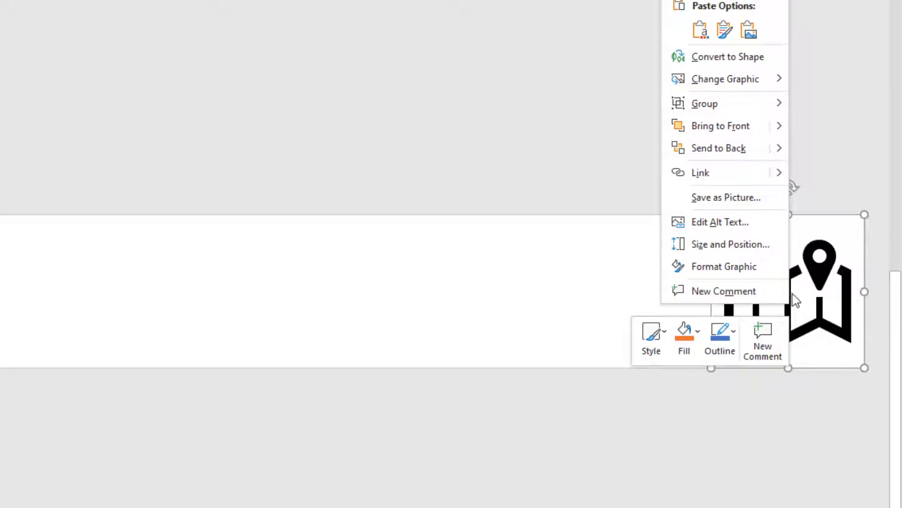
- Replace the map icon on the Bioethics slide with the outlined test tube rack from stock icons, searching for "test"
mouse_move(738, 84)
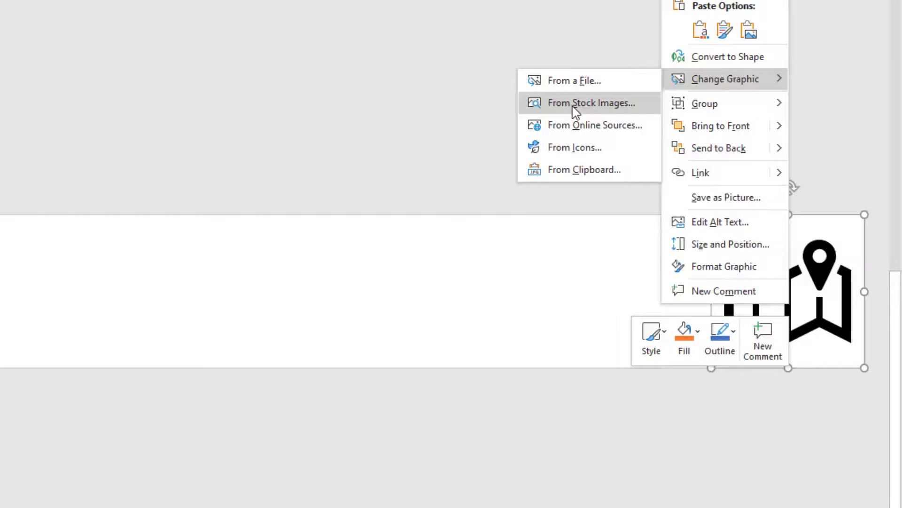
click(576, 105)
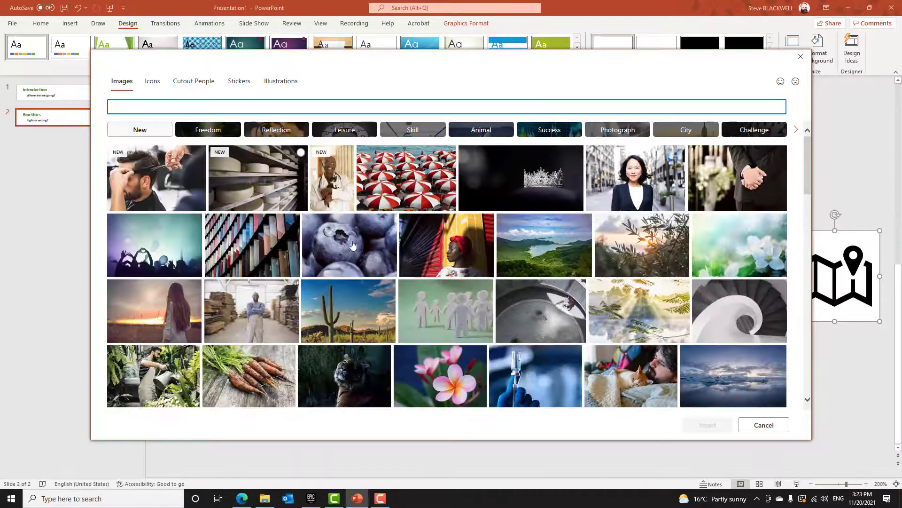
click(152, 84)
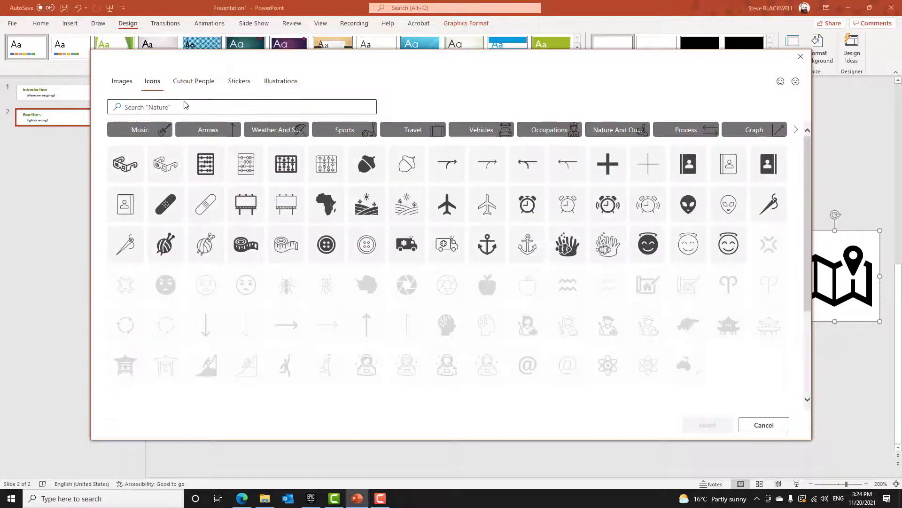
click(179, 108)
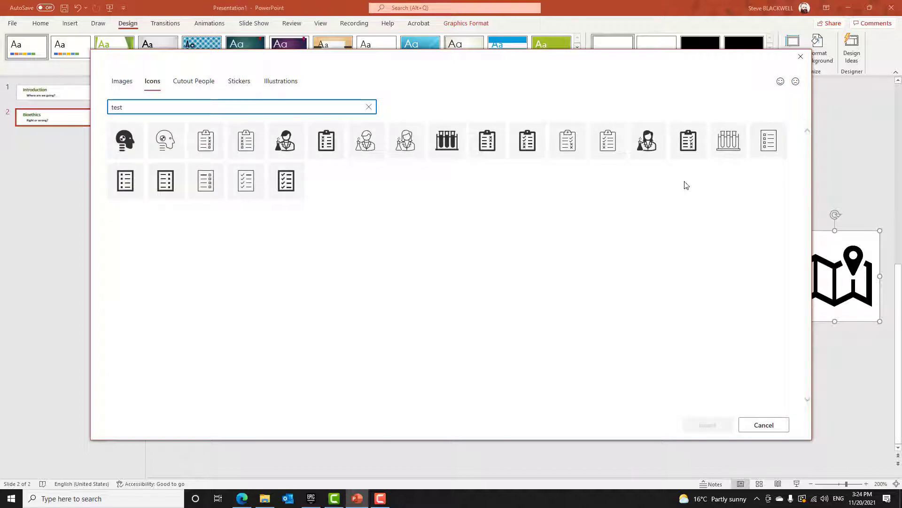
click(730, 146)
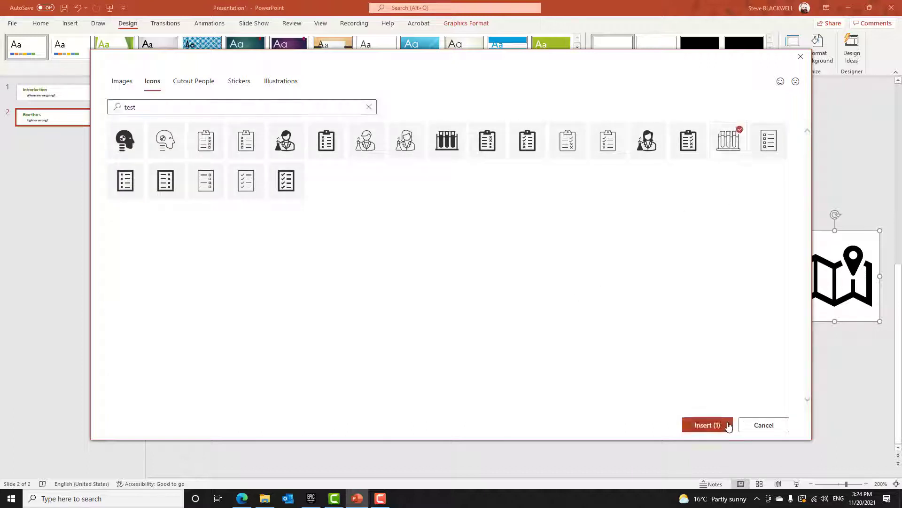
click(705, 426)
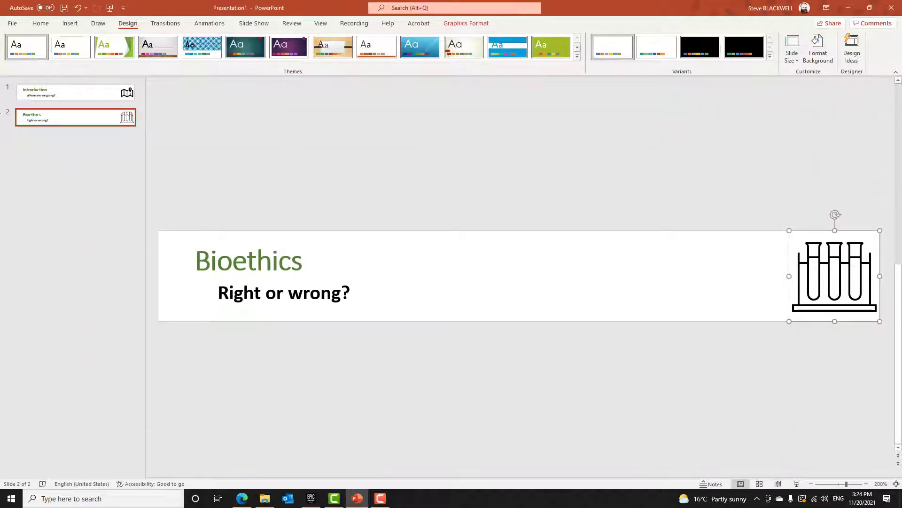
- Copy the Bioethics slide and paste the copy directly after it as slide 3
right_click(61, 123)
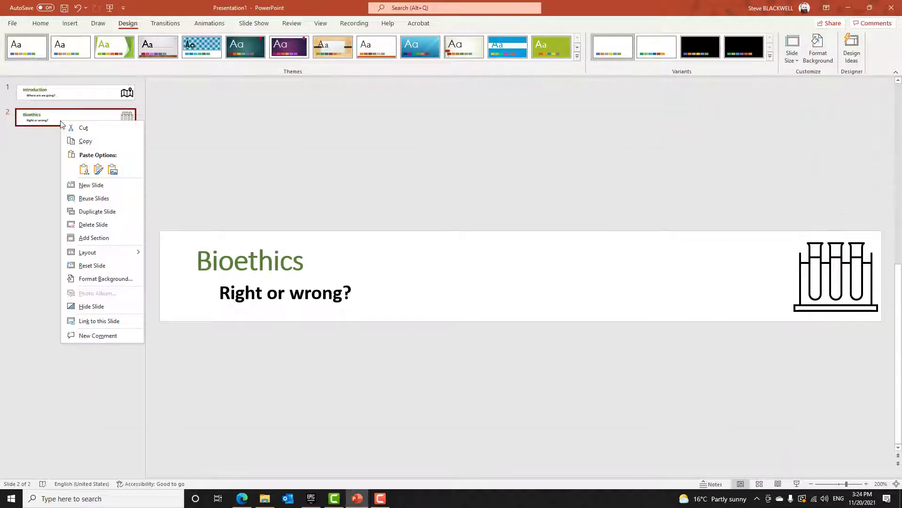
click(55, 119)
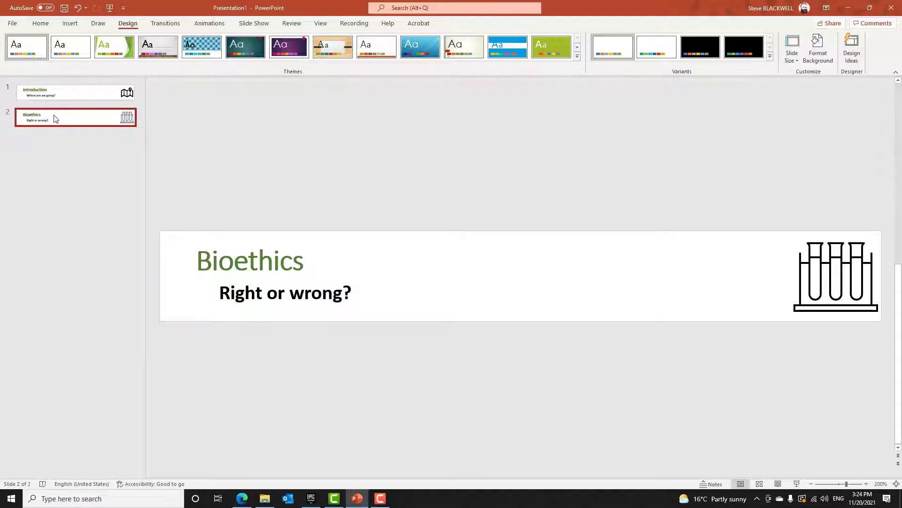
key(ctrl+v)
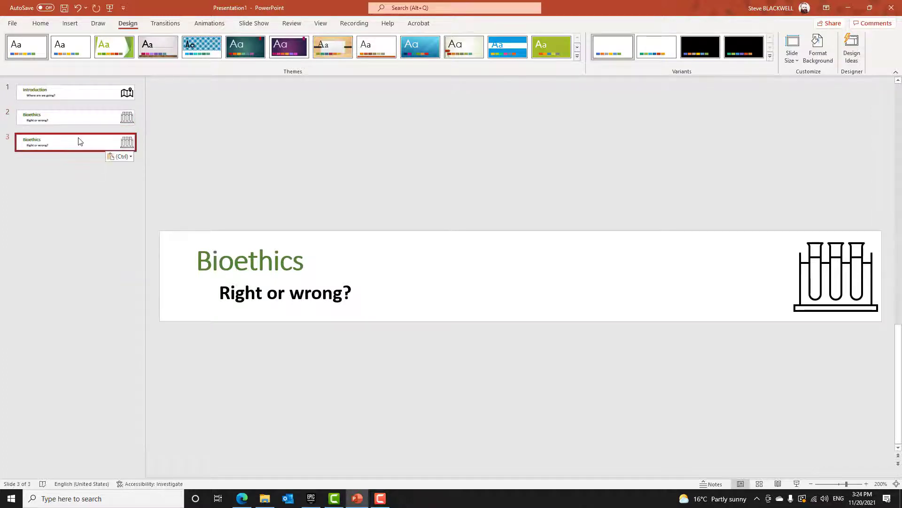
- Change slide 3's title to "Functioning Systems" and its subtitle to "How do guts work?"
double_click(249, 261)
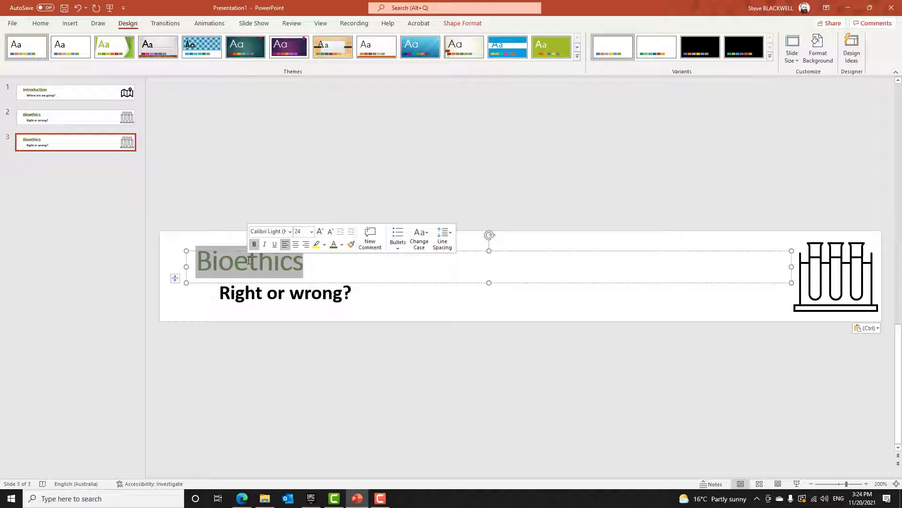
text(Functioning Systems)
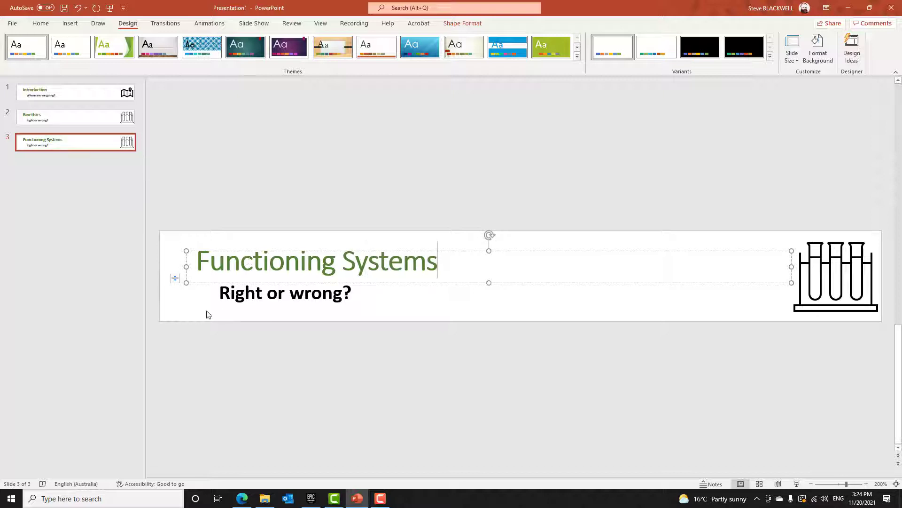
drag(228, 297, 350, 294)
text(Ho)
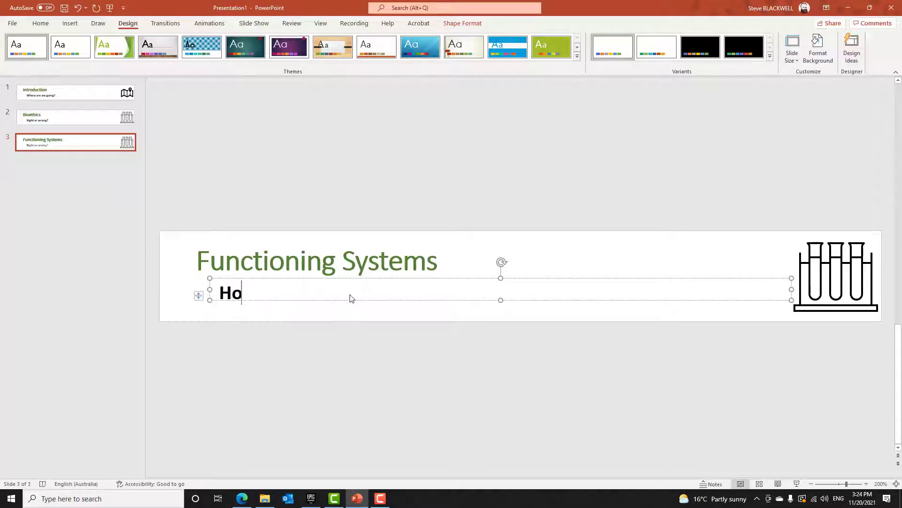
text(w do guts wo)
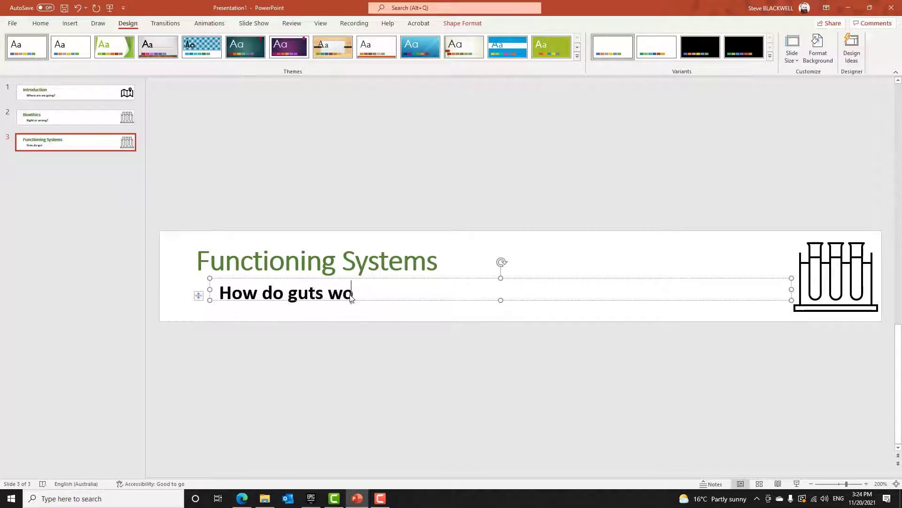
text(rk?)
- Replace the test tube graphic on slide 3 with the outlined stomach from stock icons, searching for "body"
click(839, 277)
right_click(838, 278)
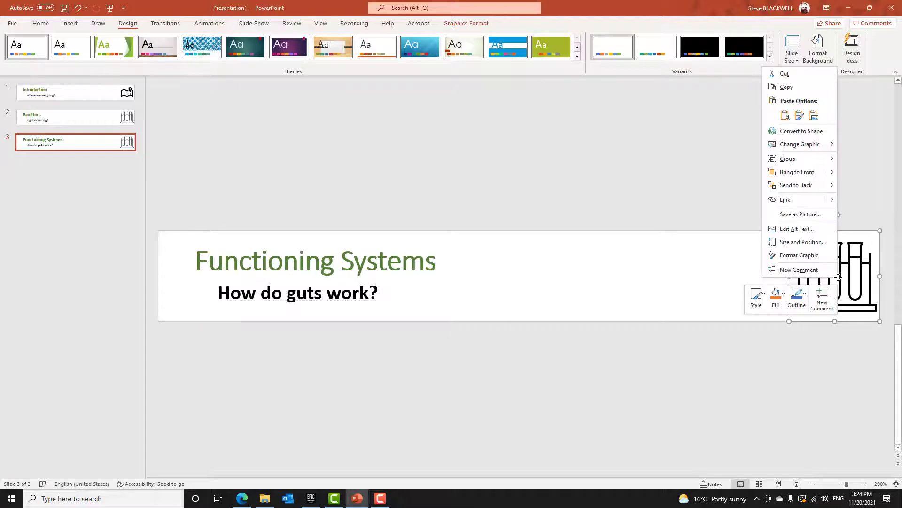
mouse_move(806, 145)
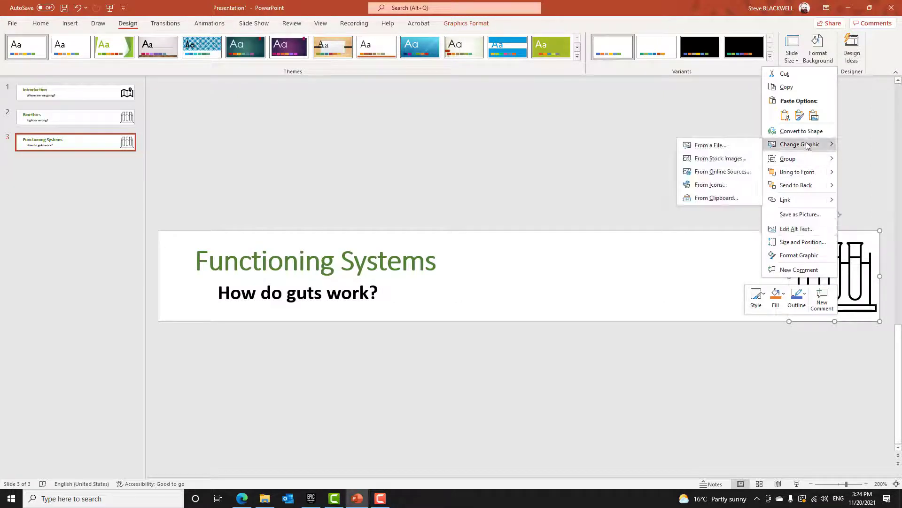
click(711, 160)
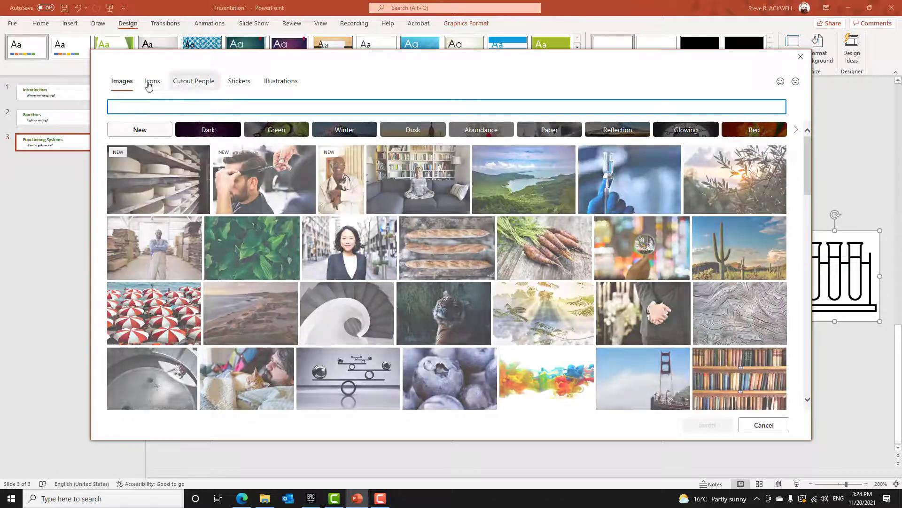
click(151, 83)
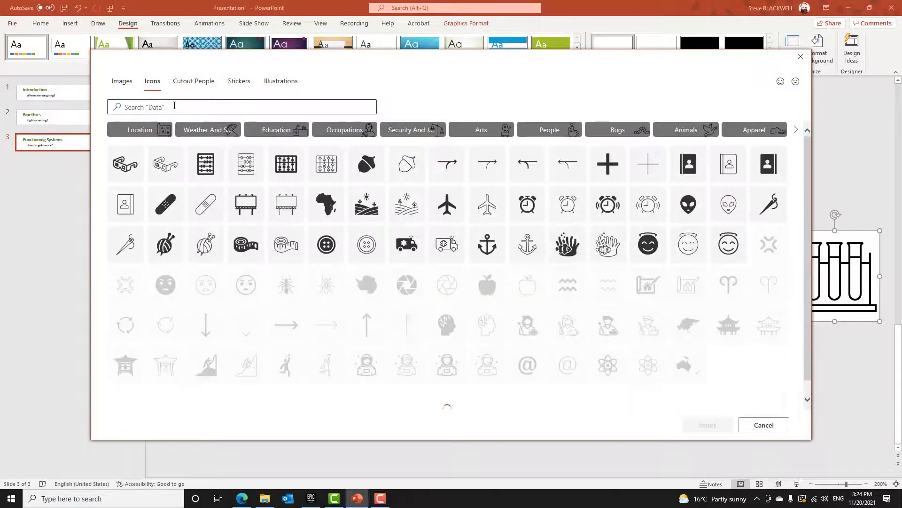
text(body)
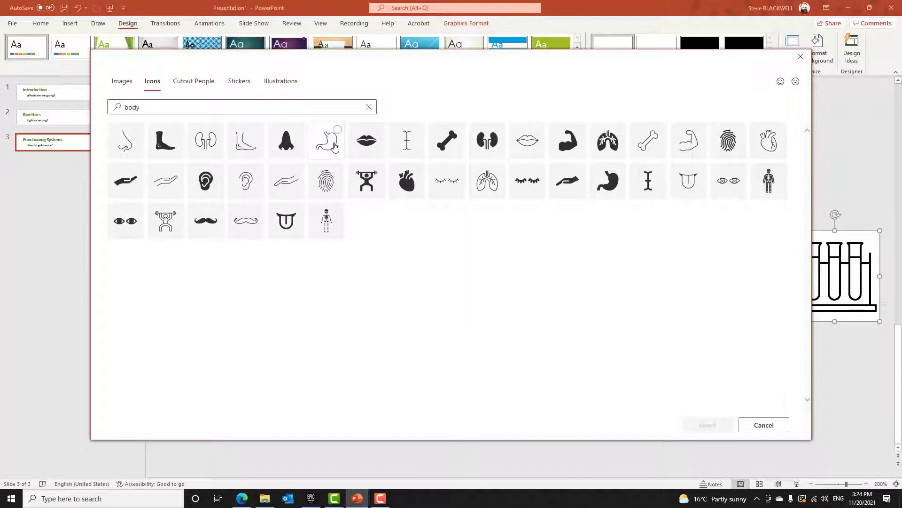
click(335, 147)
click(707, 425)
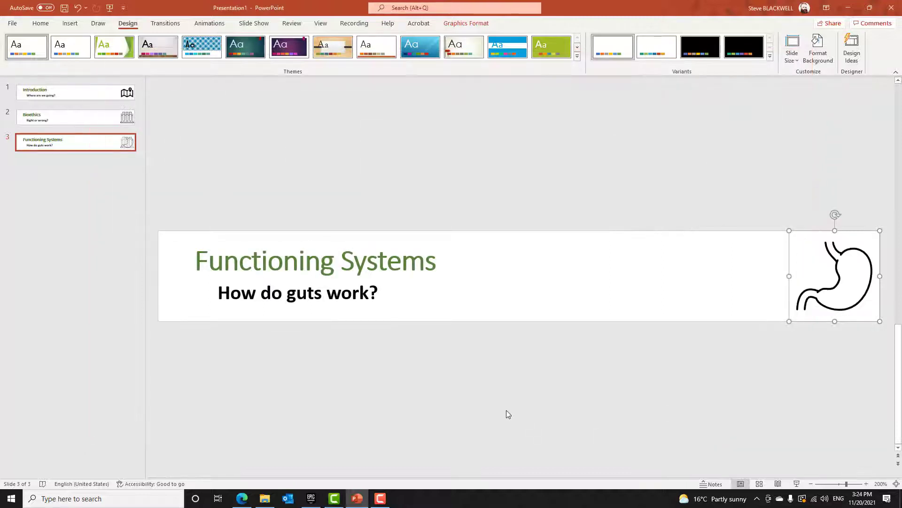
- Check the three banner slides one after another and return to the Introduction slide
click(75, 93)
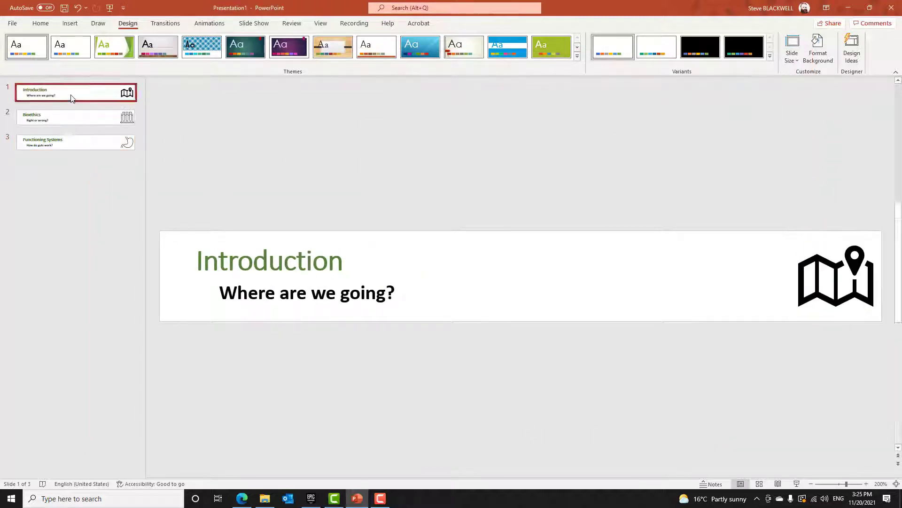
click(76, 118)
click(76, 142)
click(72, 95)
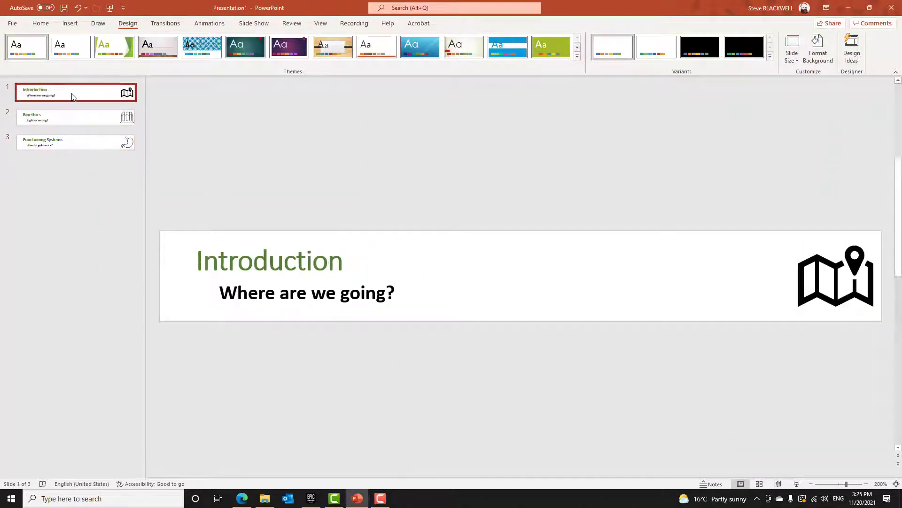
double_click(245, 262)
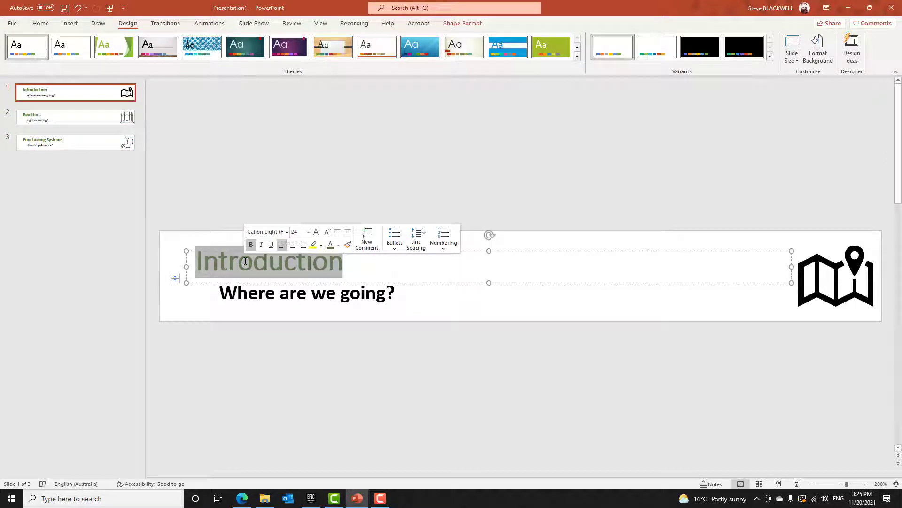
click(338, 245)
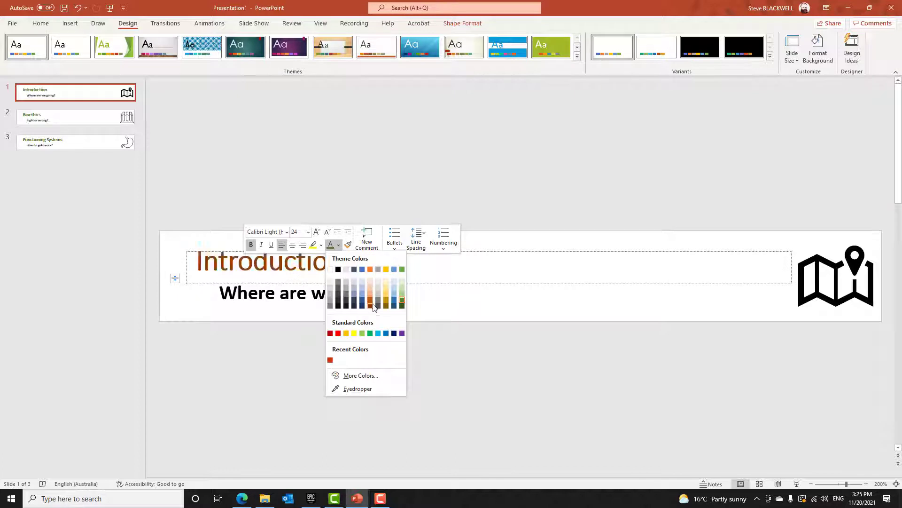
click(107, 256)
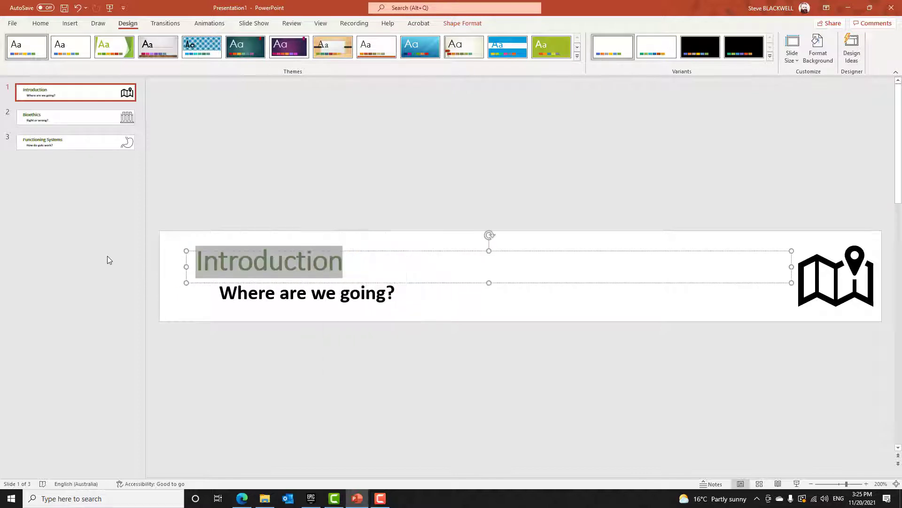
click(488, 328)
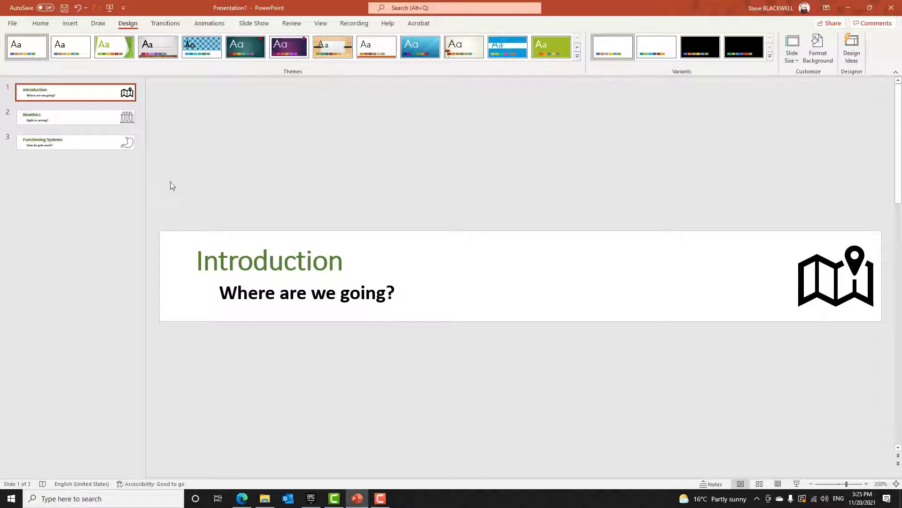
- Start saving the presentation under a new name and choose the Banners for Moodle folder in Pictures as the location
click(14, 23)
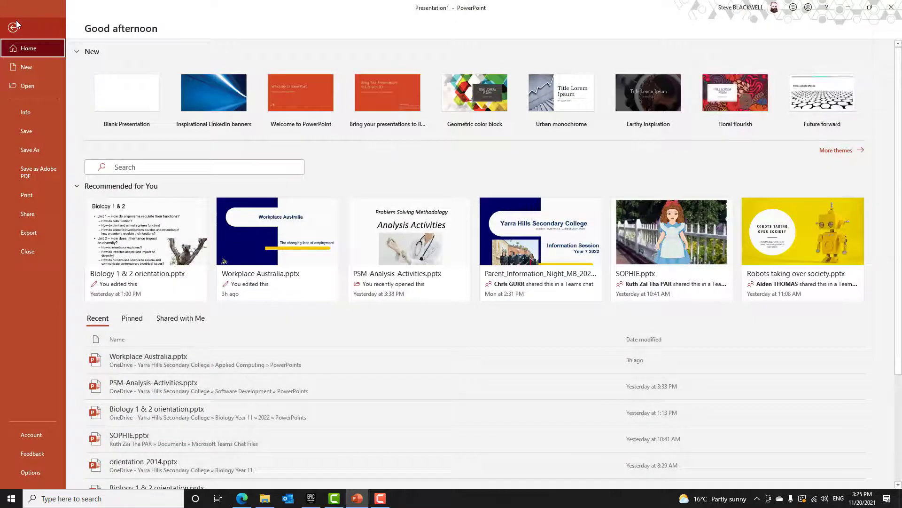
click(35, 151)
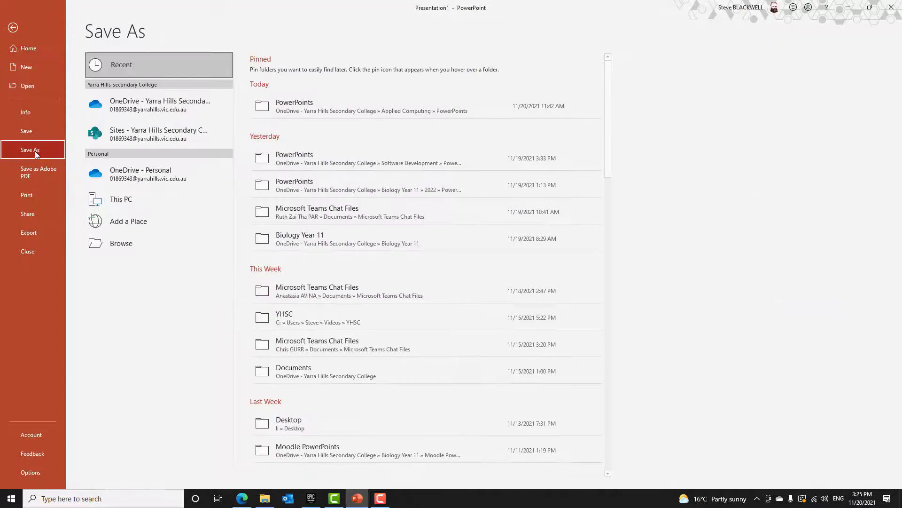
click(118, 250)
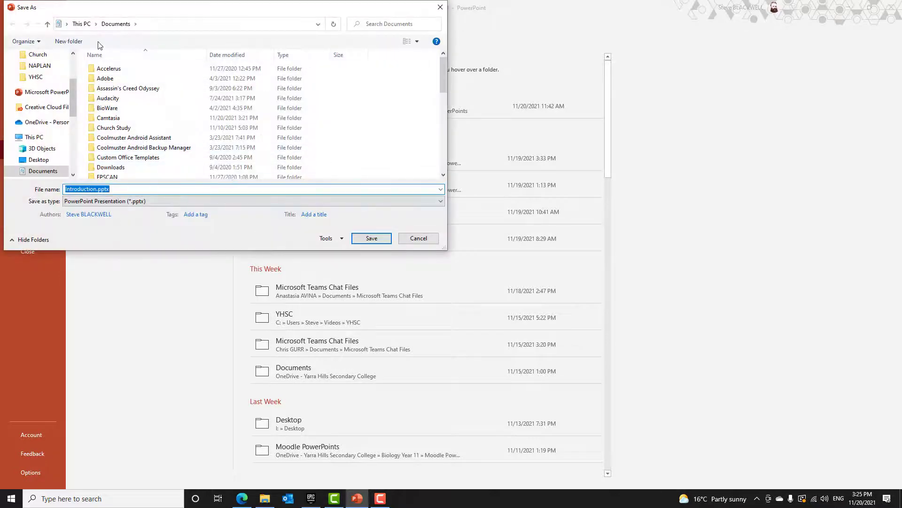
drag(74, 100, 79, 74)
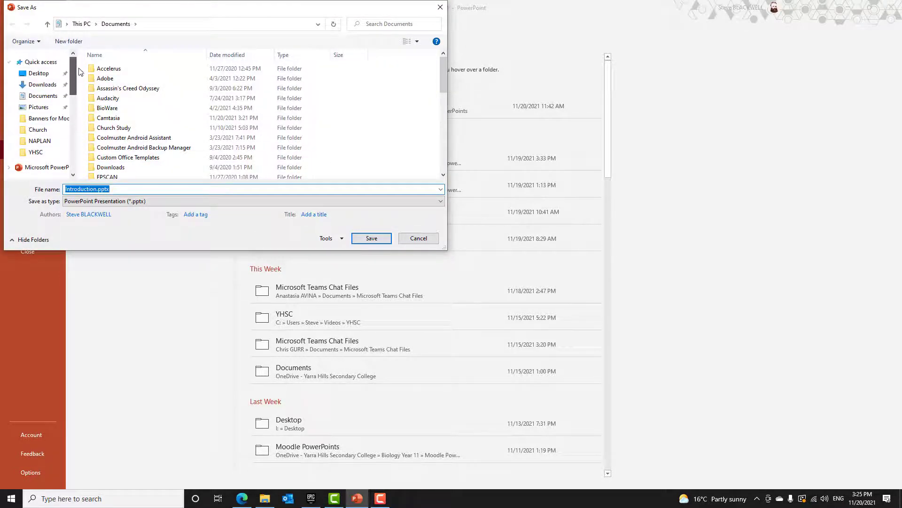
click(53, 118)
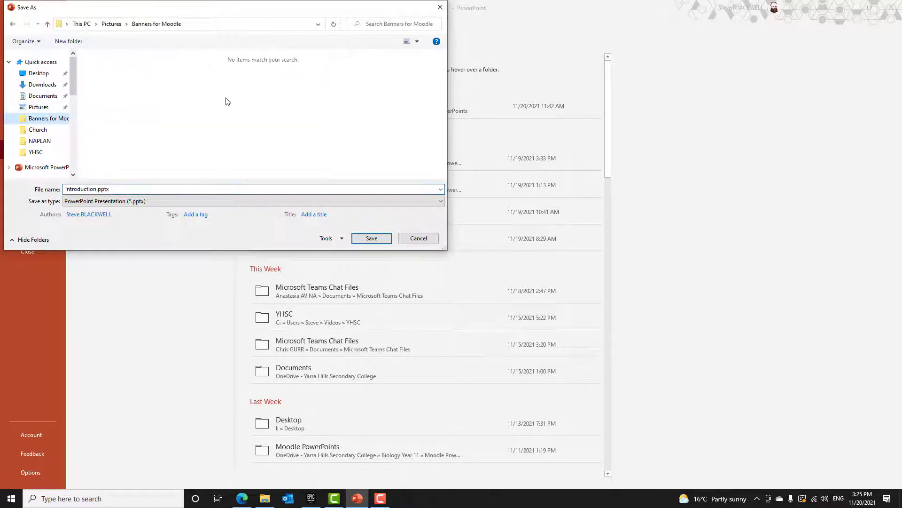
- Export all slides in PNG format to the Banners for Moodle folder under the name "biology"
click(136, 201)
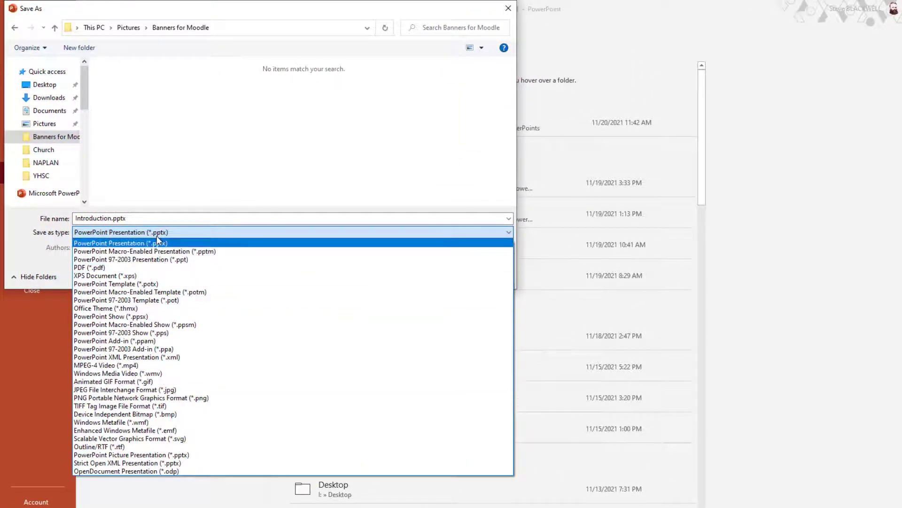
click(105, 233)
click(115, 234)
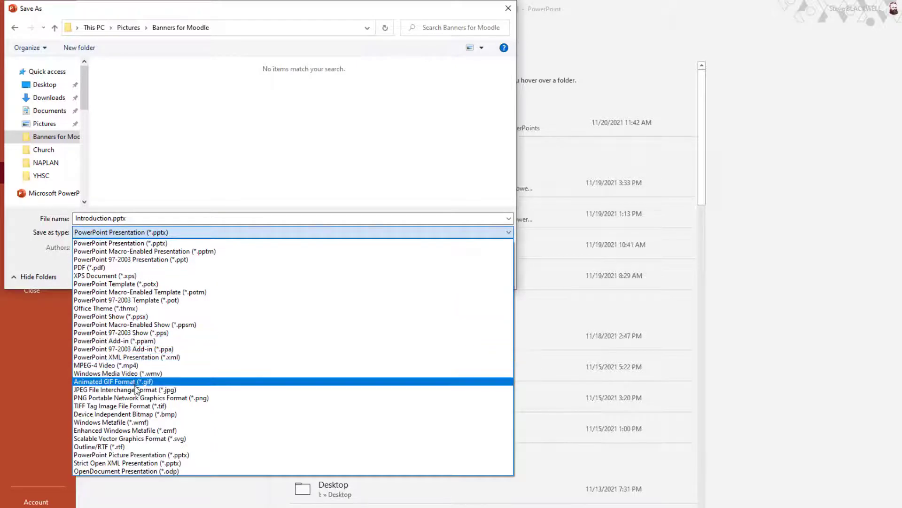
click(192, 398)
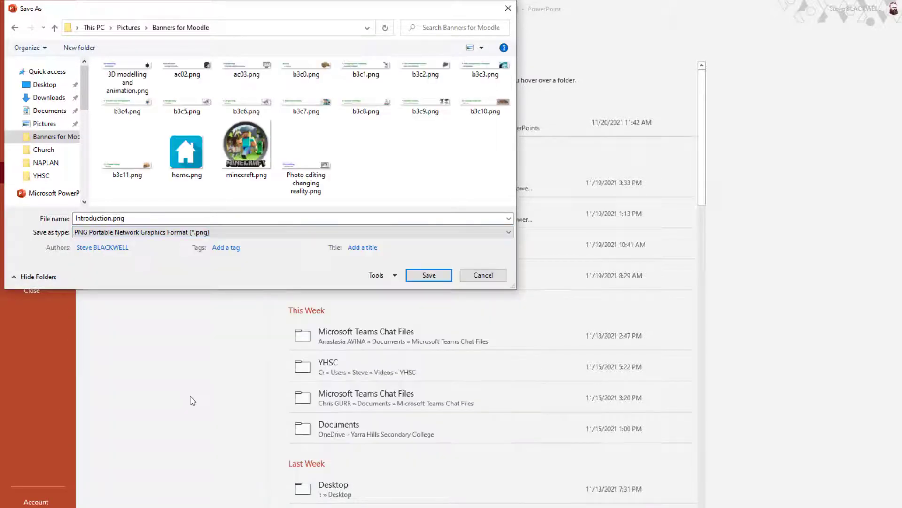
double_click(113, 218)
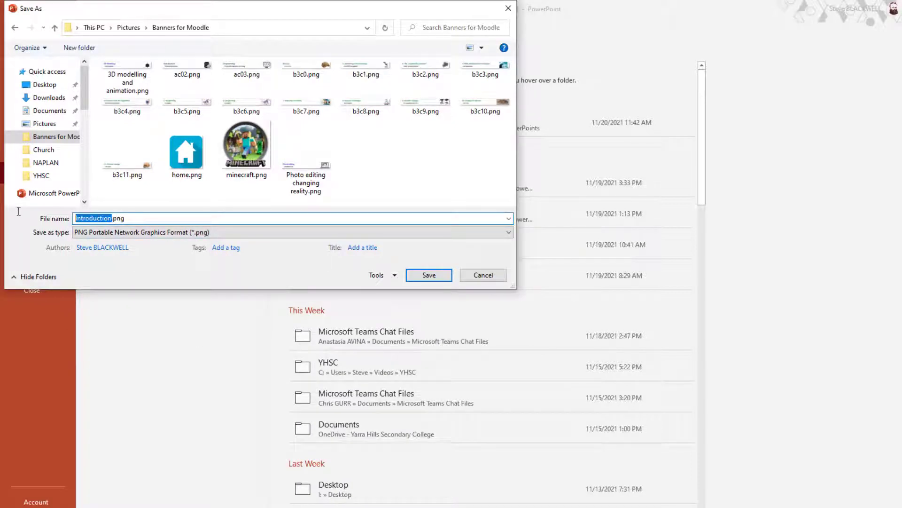
text(biology)
click(434, 274)
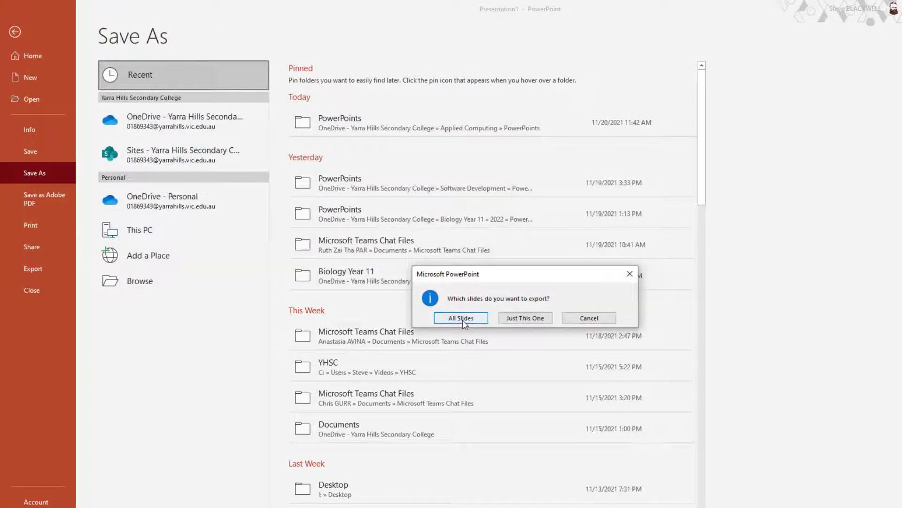
click(463, 319)
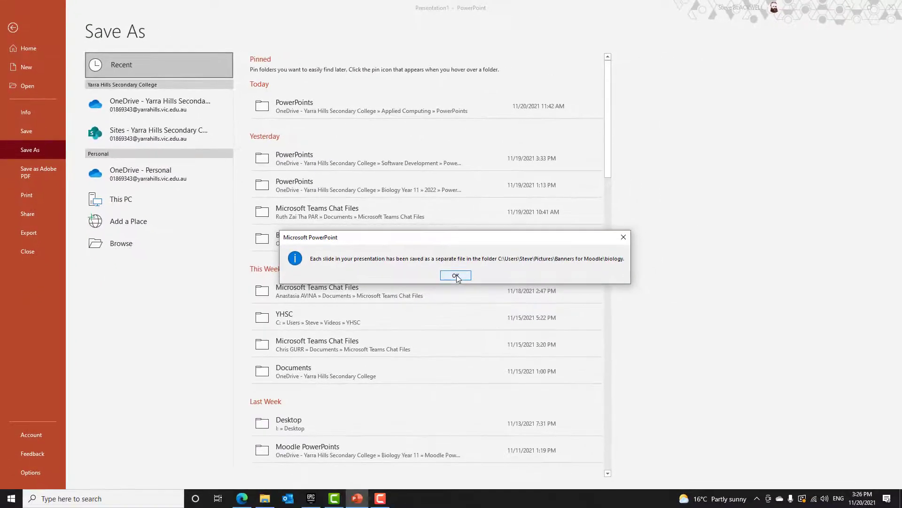
click(456, 275)
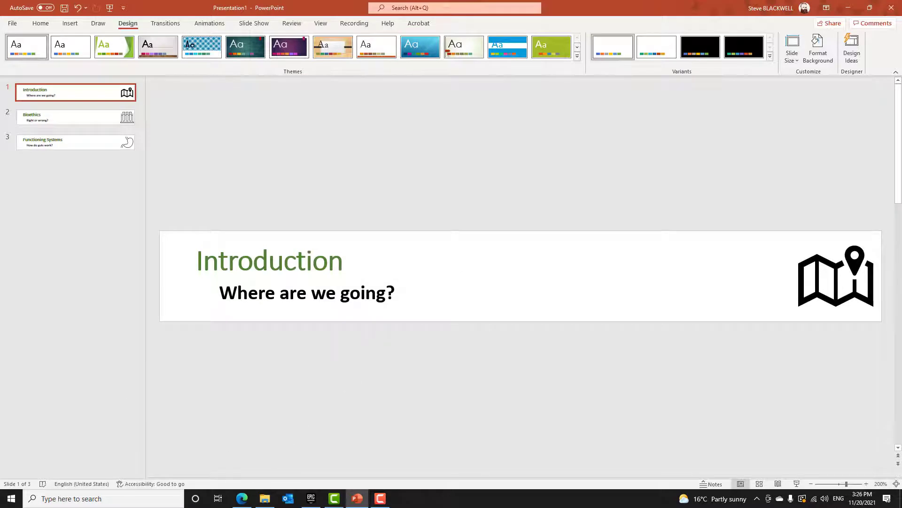
- Switch to File Explorer and open the biology folder to check the exported slide images
drag(0, 100, 479, 2)
double_click(105, 113)
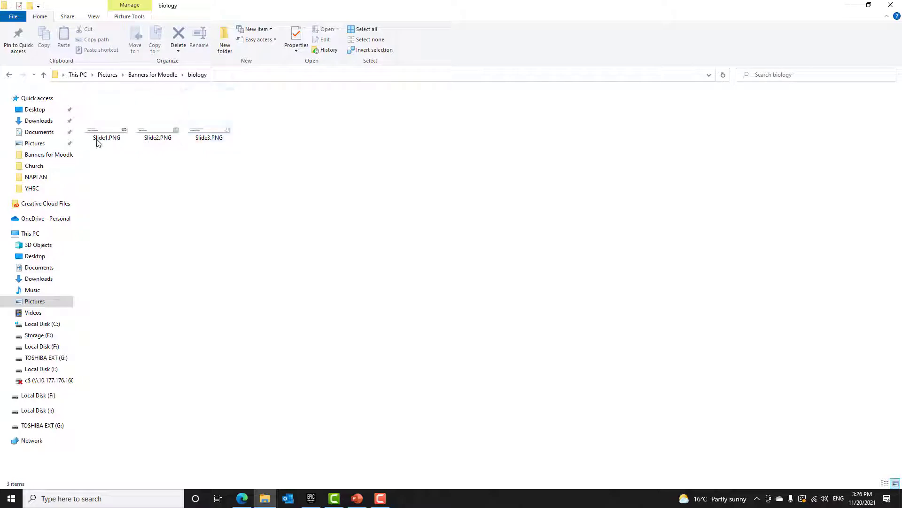
drag(476, 6, 0, 174)
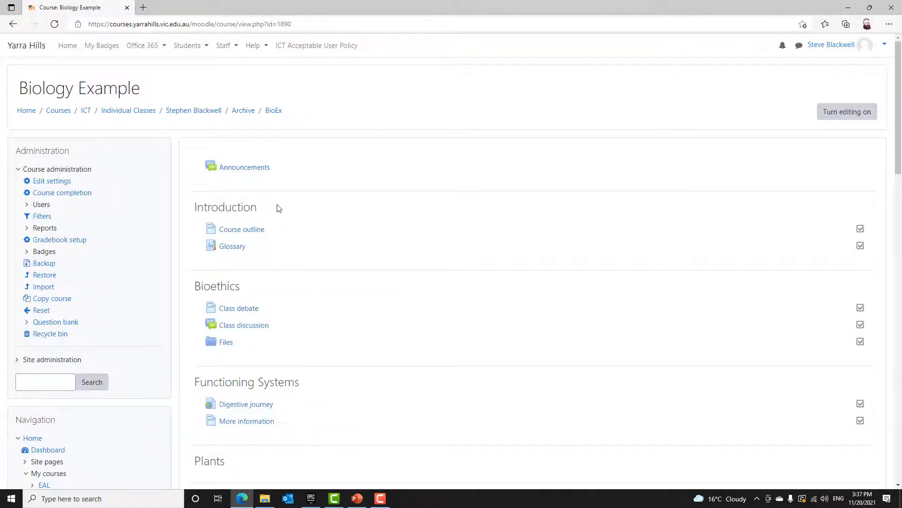
- In the Biology Example Moodle course settings, set the course layout to "Show one section per page" and save
click(53, 182)
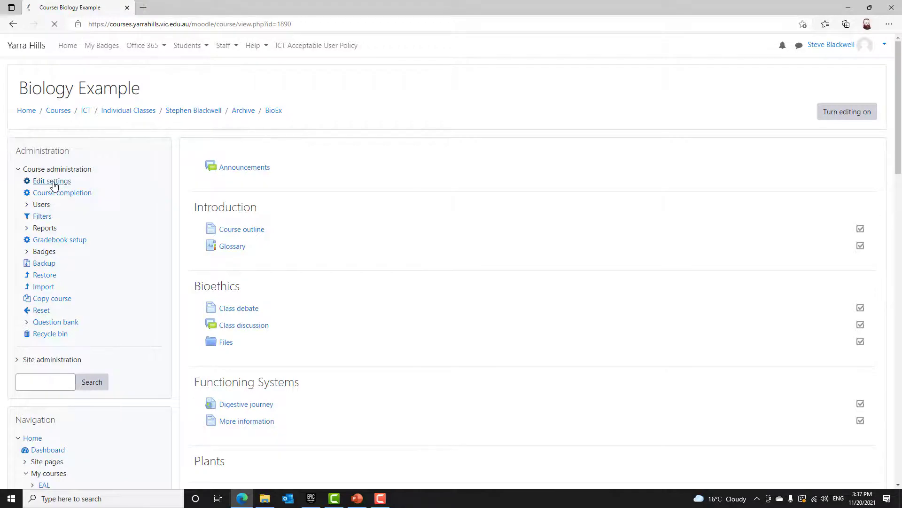
scroll(329, 329, down, 1)
scroll(362, 353, down, 9)
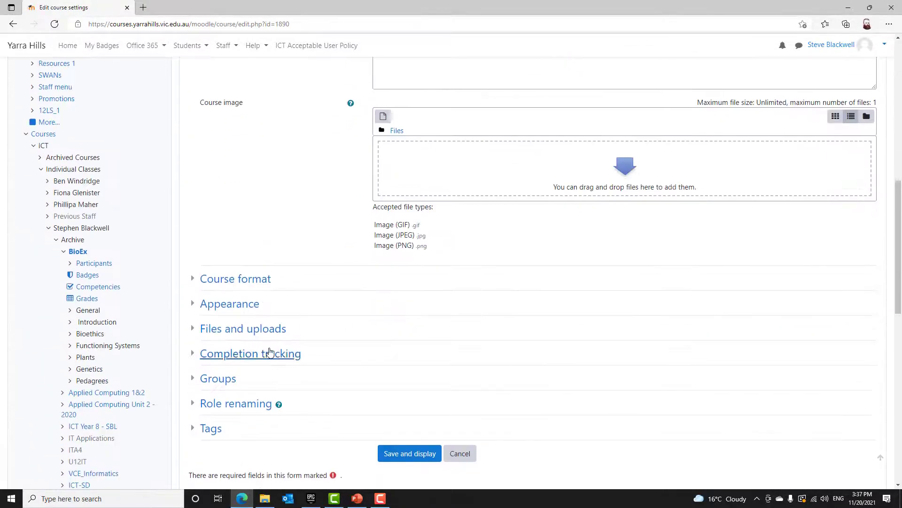
click(230, 281)
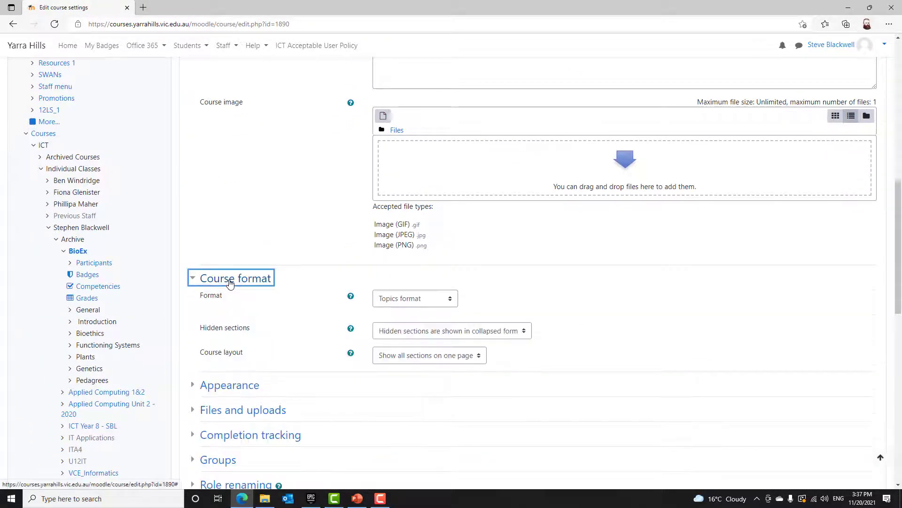
click(406, 358)
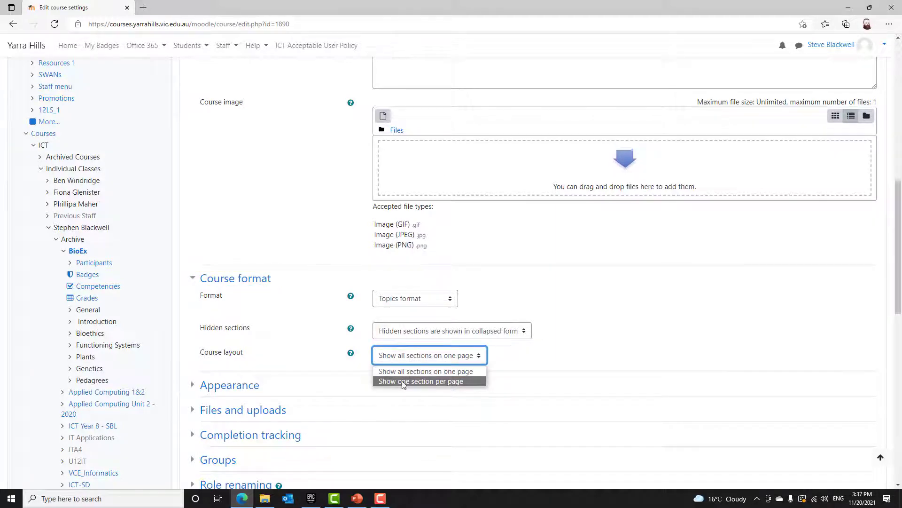
click(403, 382)
scroll(403, 385, down, 1)
scroll(402, 385, down, 5)
click(408, 260)
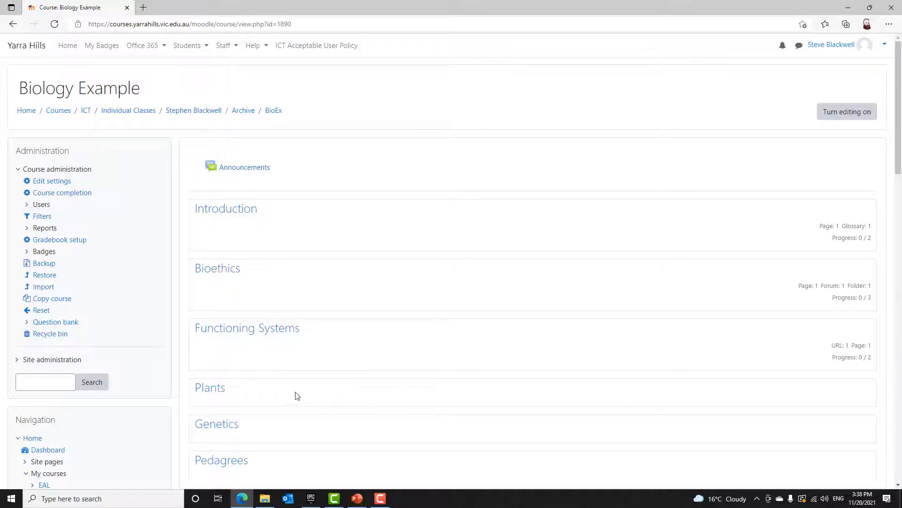
- Open the Introduction topic on its own page and copy that page's web address
click(218, 213)
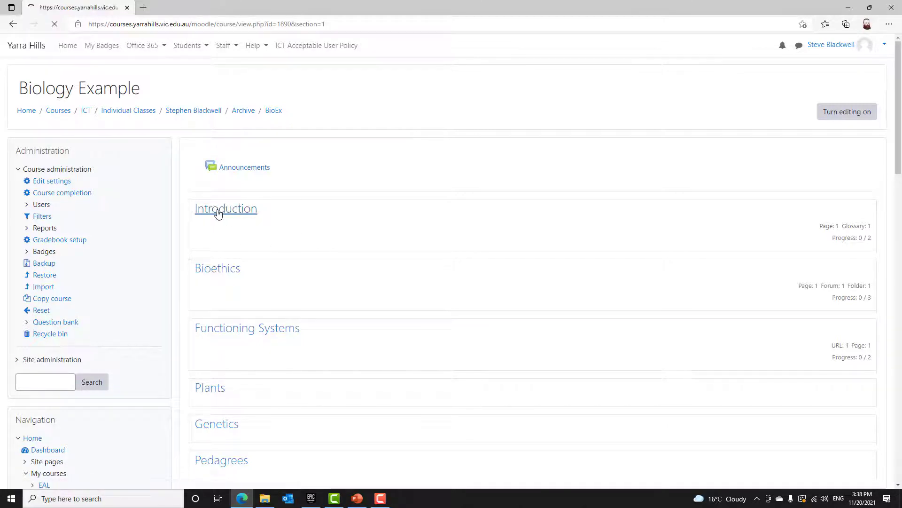
click(273, 111)
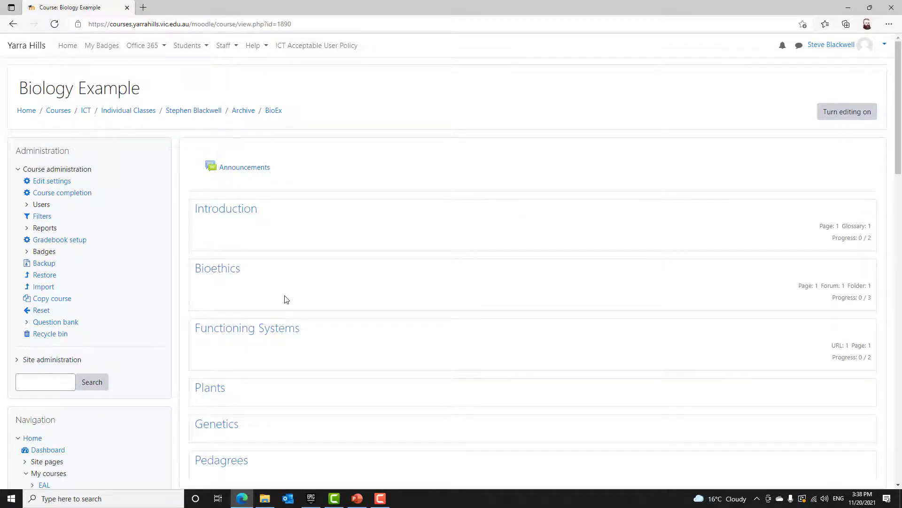
click(223, 214)
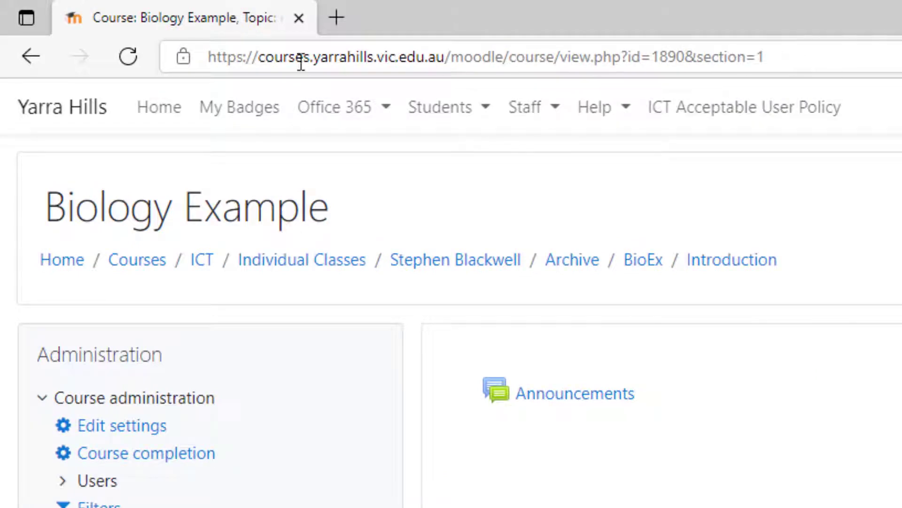
click(810, 57)
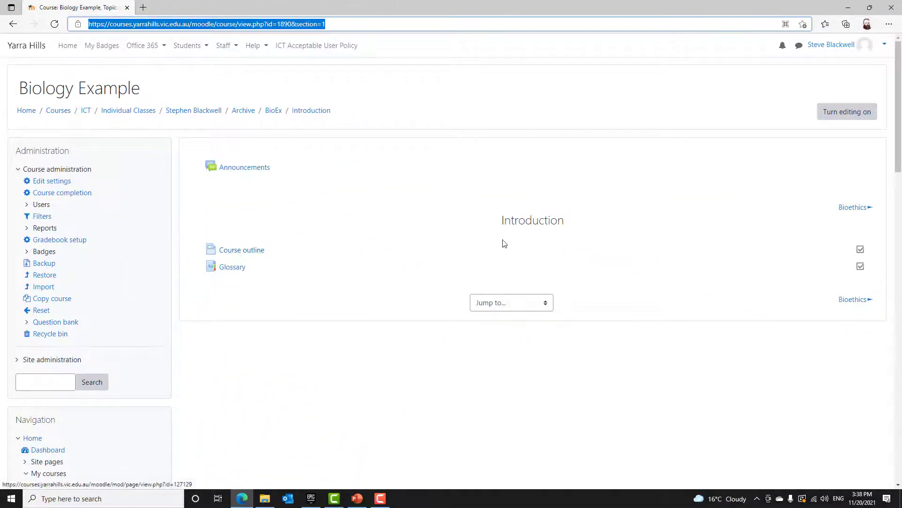
- Turn on course editing, open the Introduction topic for editing and clear its custom section name
click(850, 115)
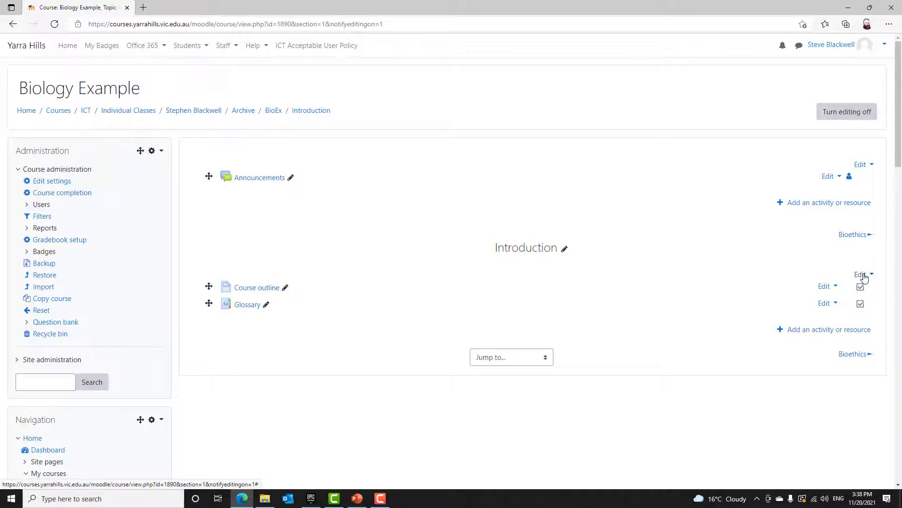
click(865, 276)
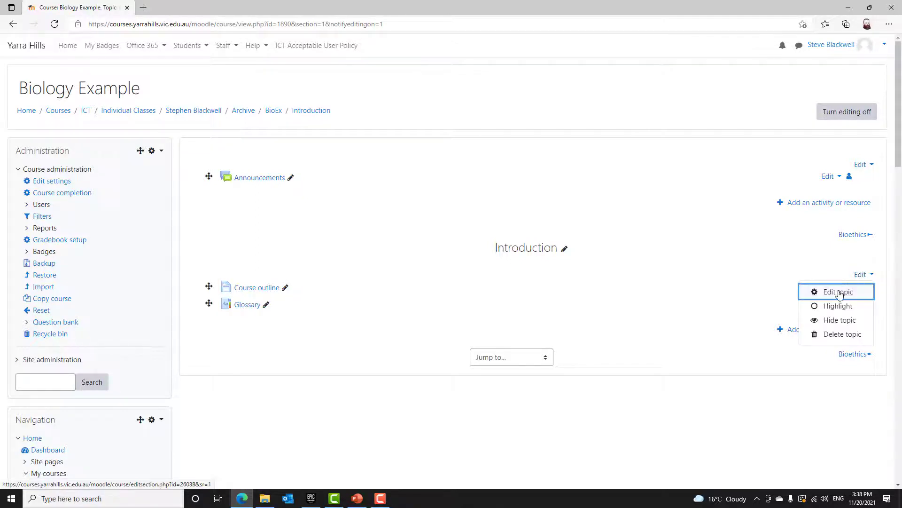
click(839, 293)
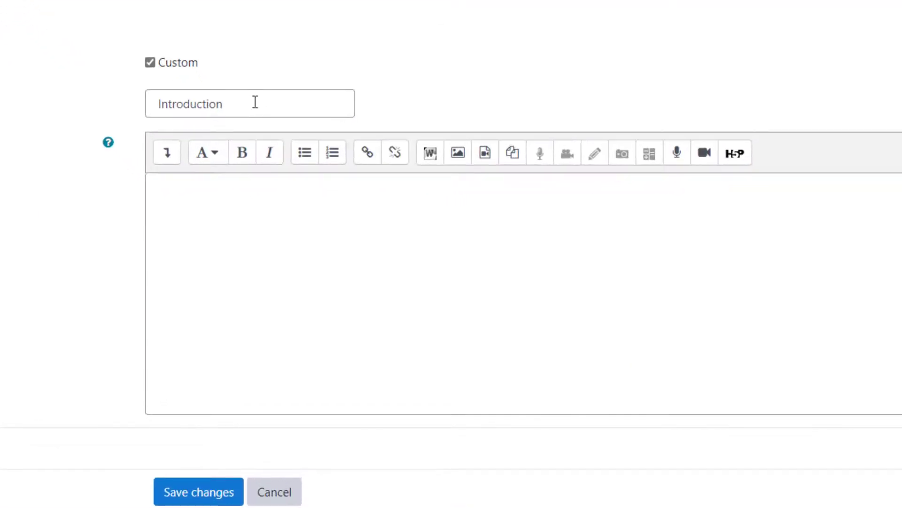
click(255, 103)
drag(243, 101, 143, 107)
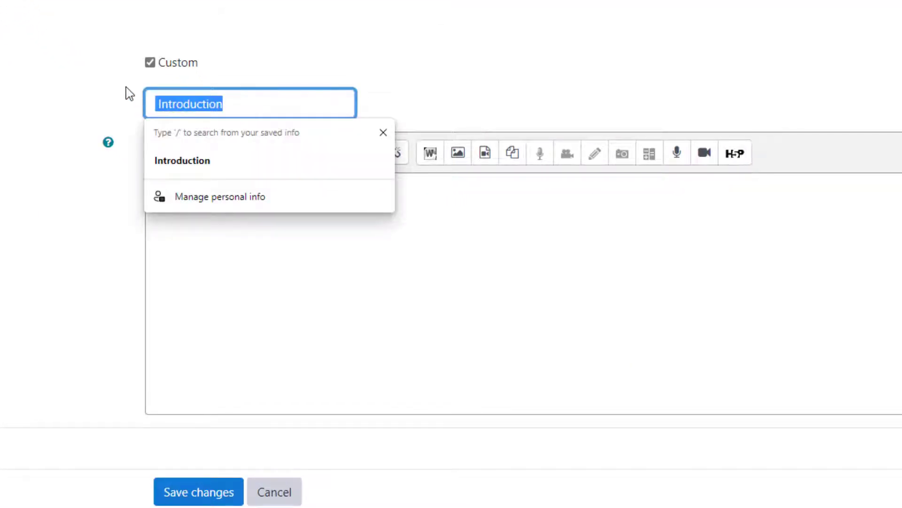
key(BackSpace)
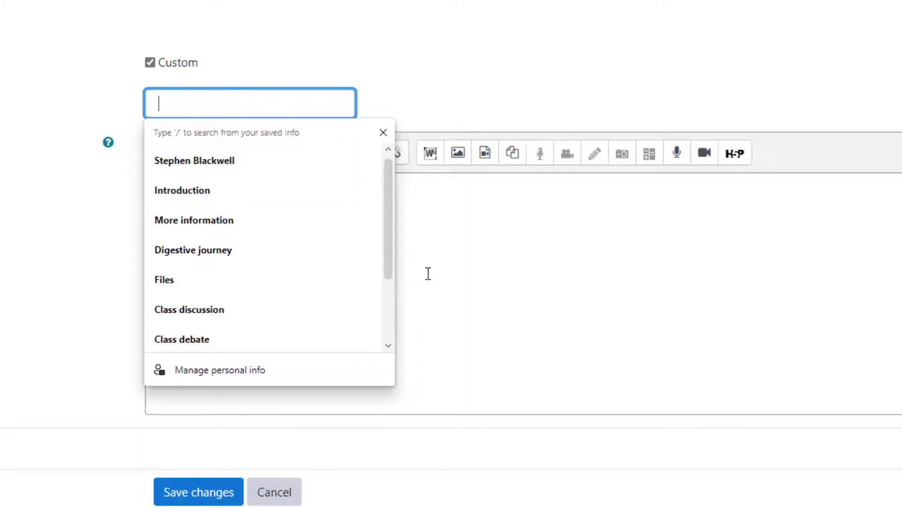
- Insert an image in the topic summary, uploading Slide1.PNG from the biology folder
click(505, 276)
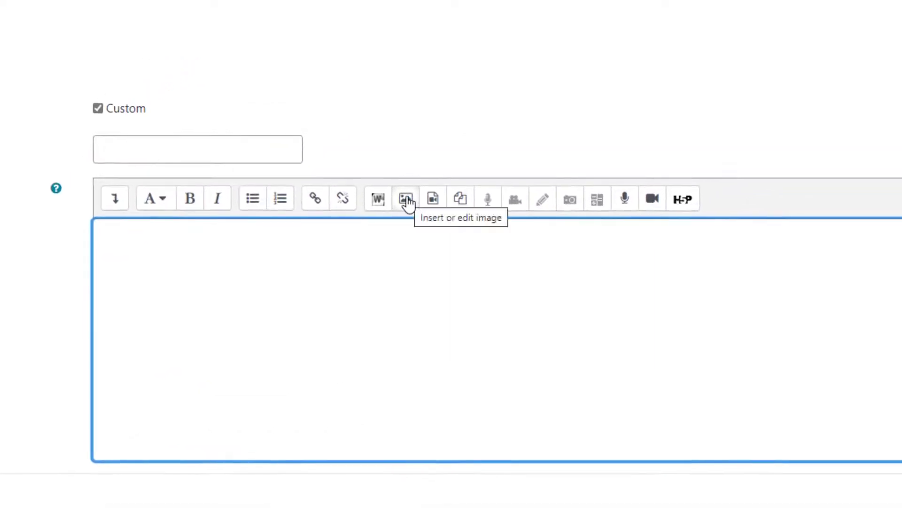
click(406, 199)
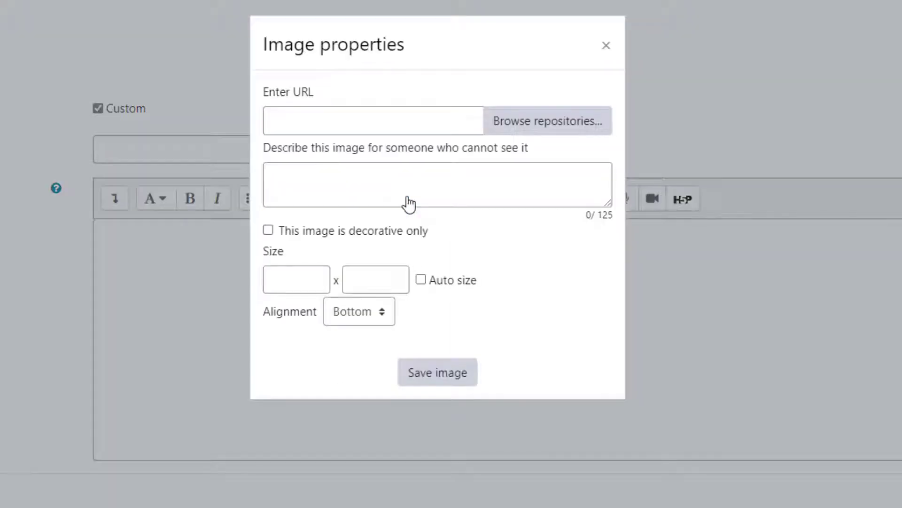
click(544, 128)
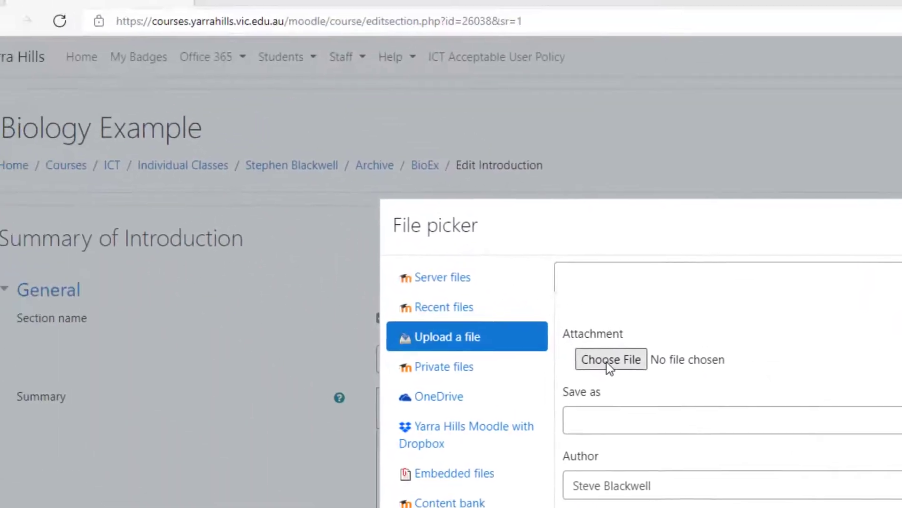
click(329, 151)
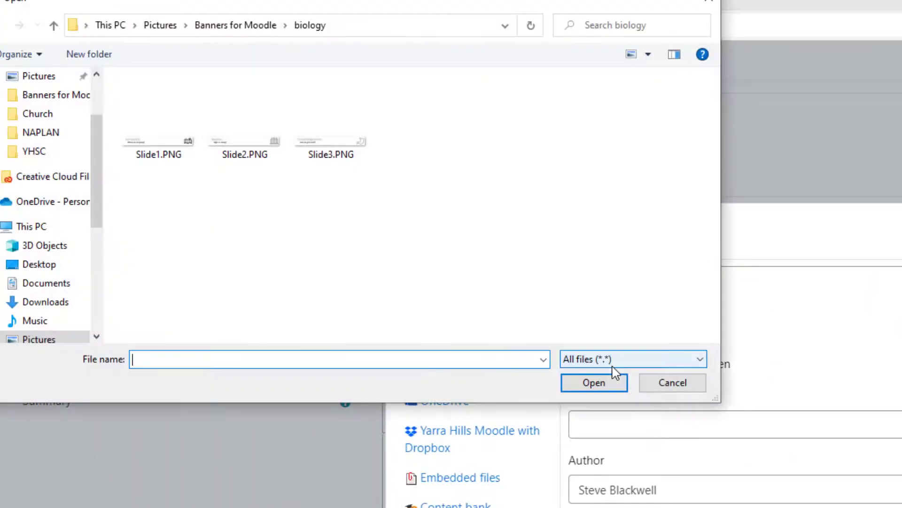
click(235, 25)
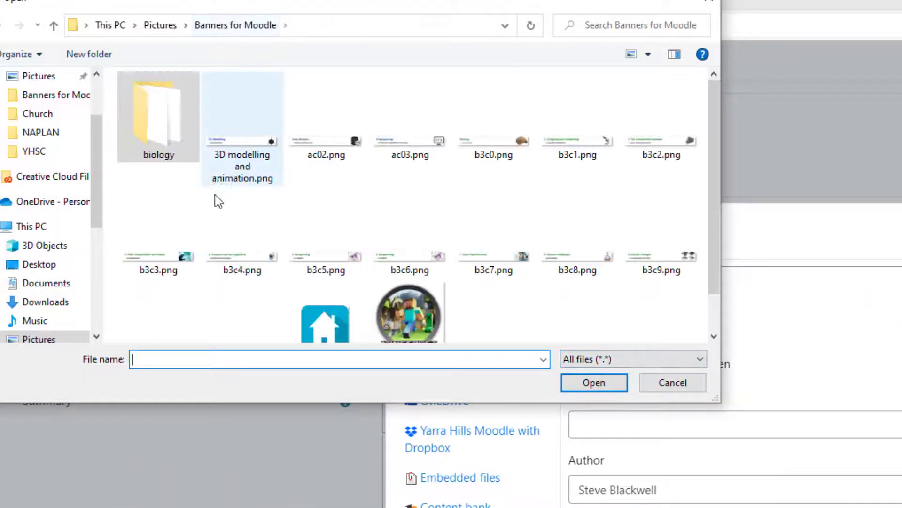
double_click(162, 130)
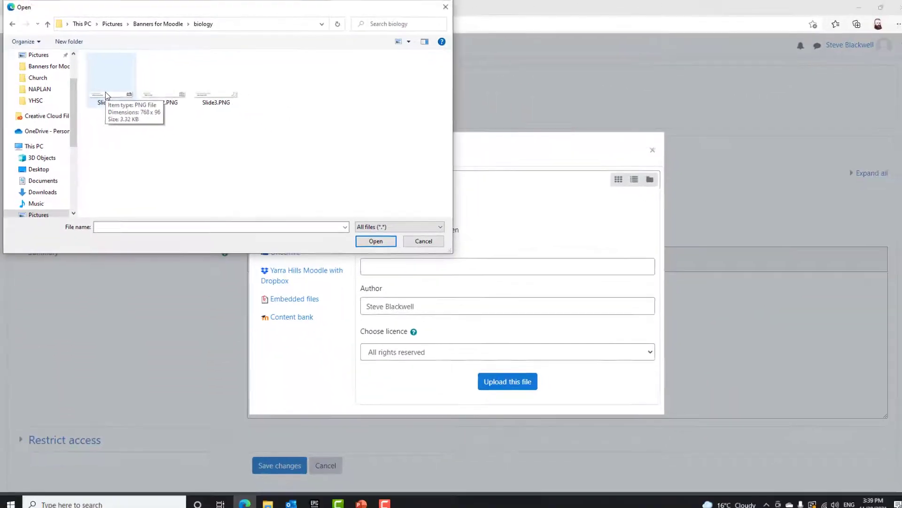
double_click(149, 137)
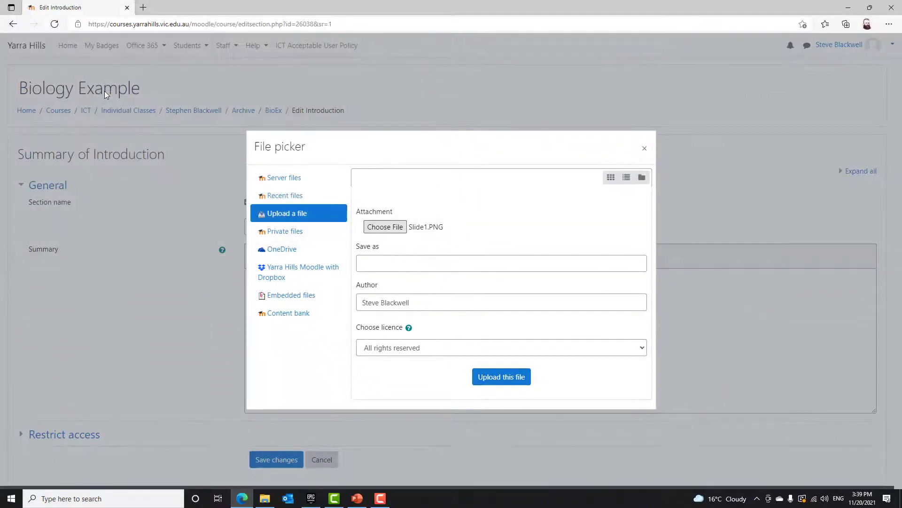
click(508, 379)
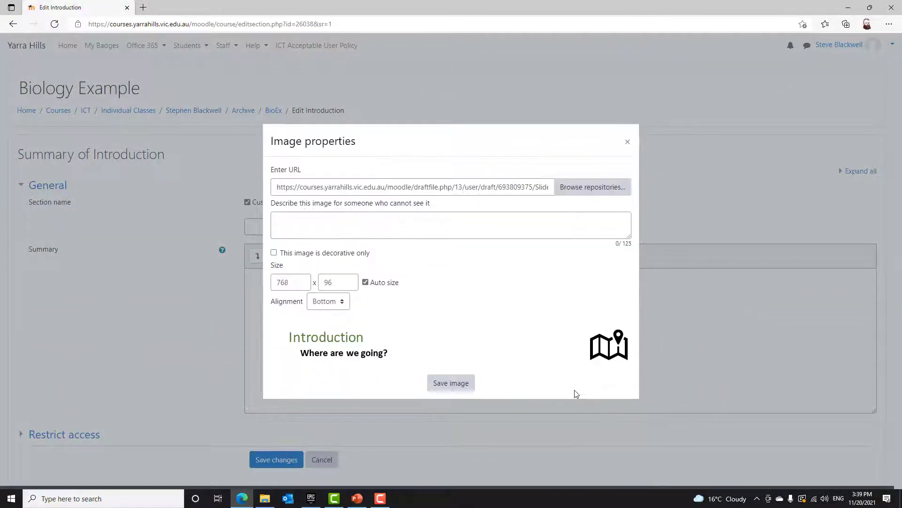
- Describe the banner image as "Introduction" and save it into the summary
click(335, 220)
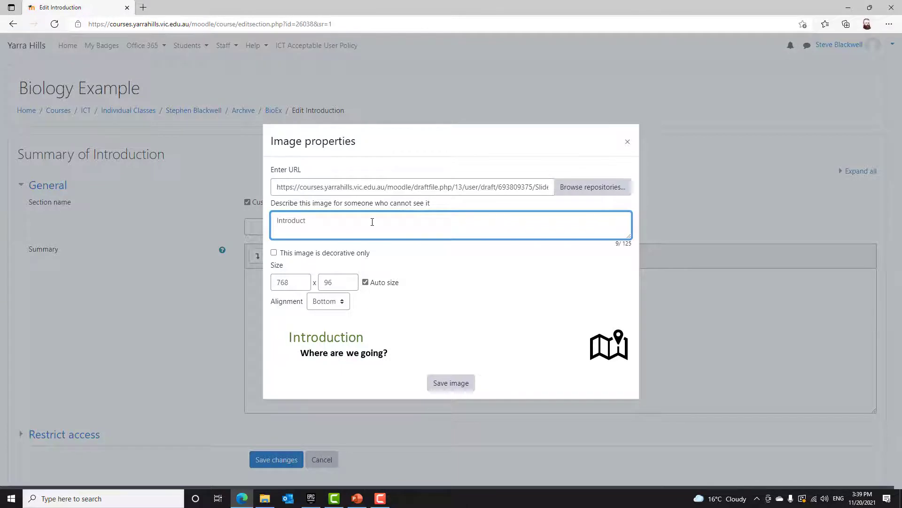
text(n)
click(452, 383)
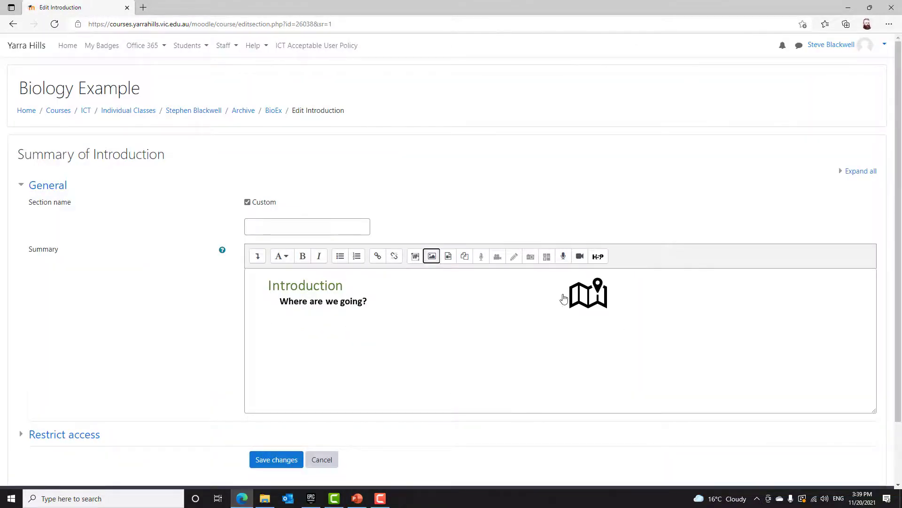
- Link the Introduction banner image to the copied topic address and save the topic summary
click(317, 294)
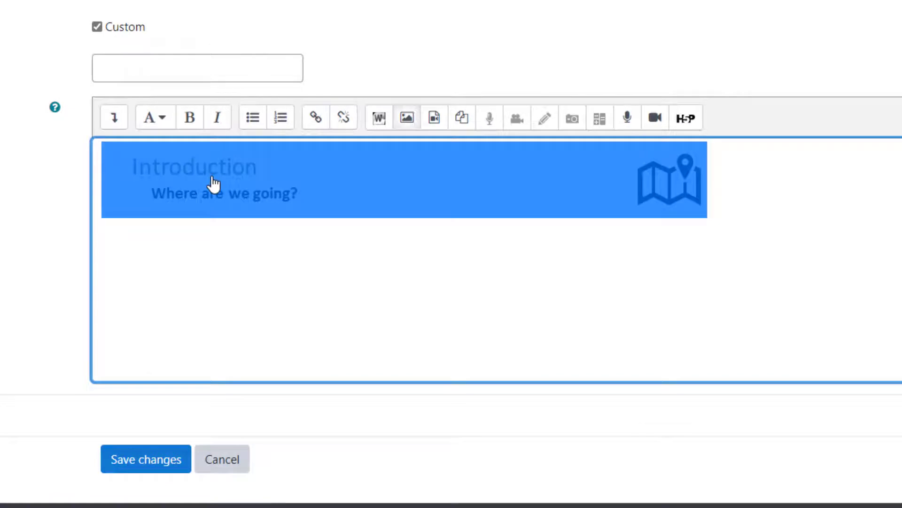
click(317, 118)
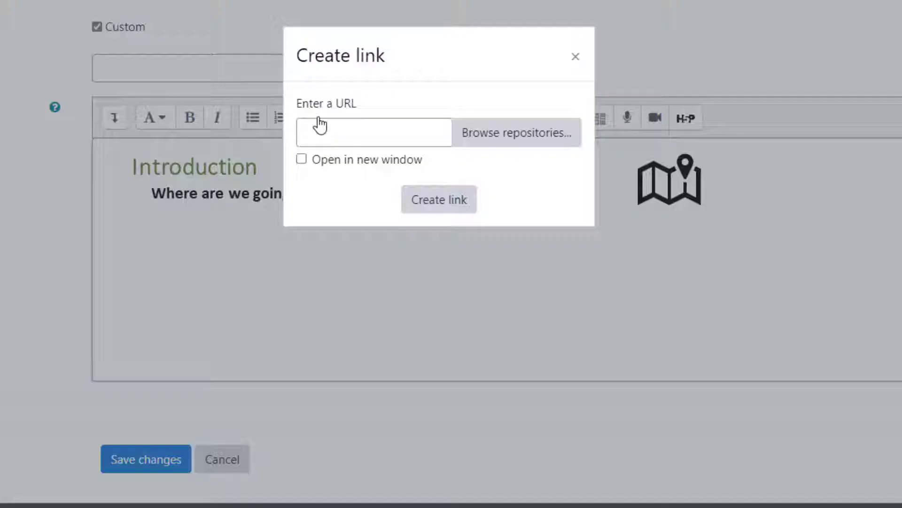
click(347, 133)
key(ctrl+v)
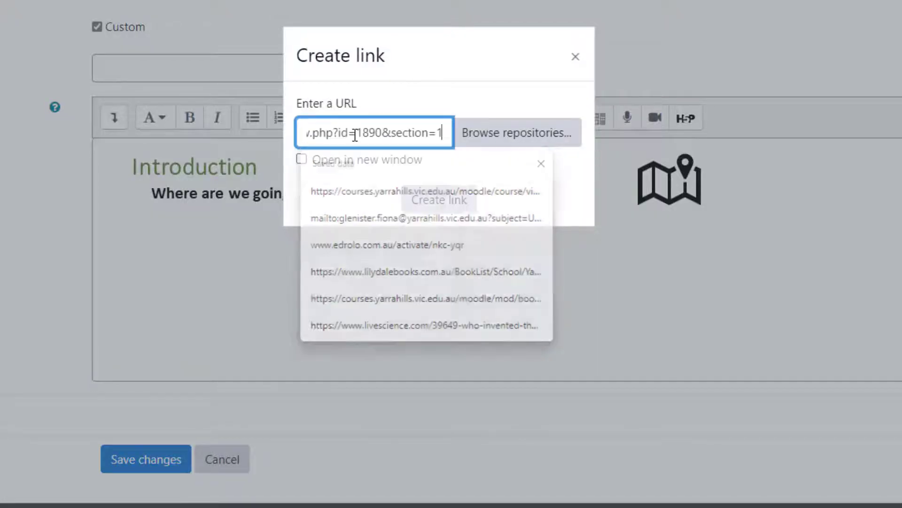
click(458, 206)
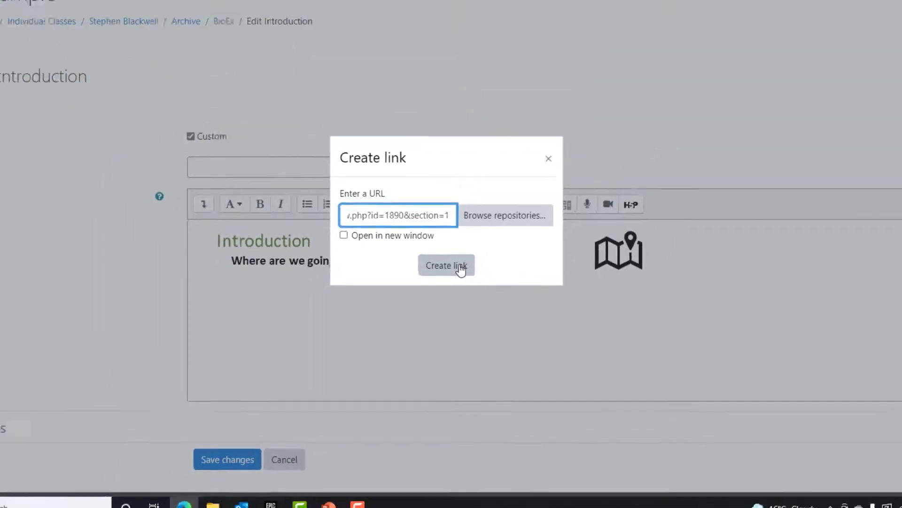
click(289, 460)
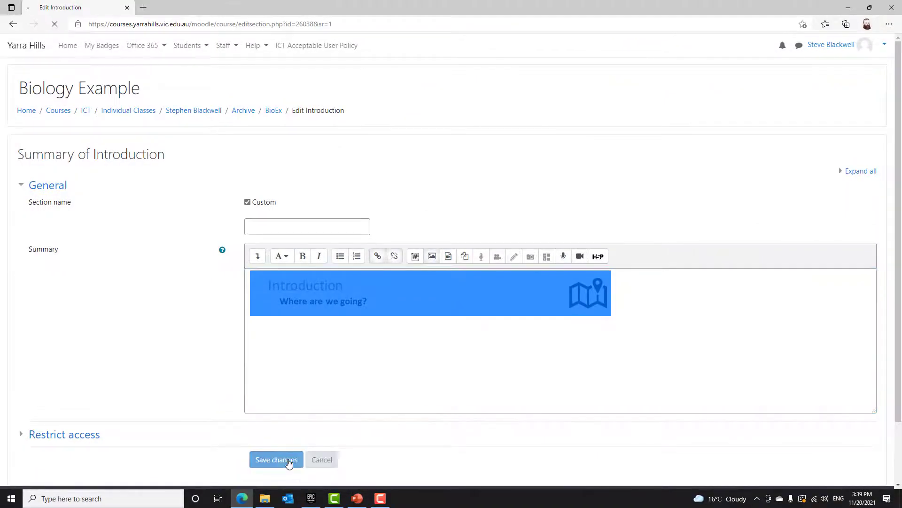
- Turn off course editing and test the Introduction banner's link from the main course page, returning to that page
click(864, 113)
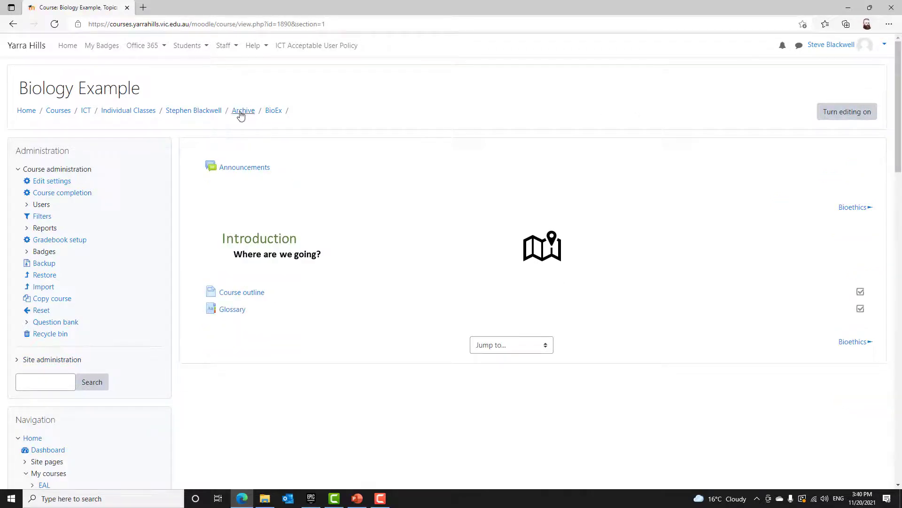
click(279, 113)
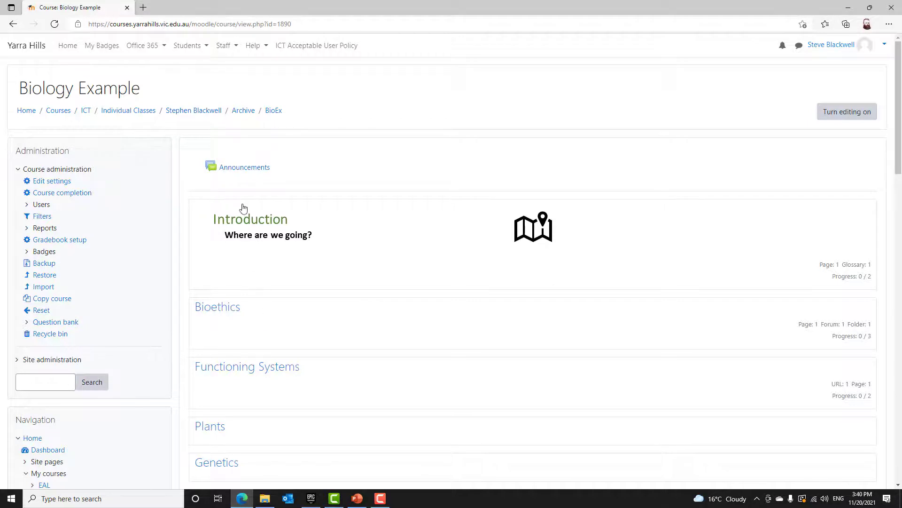
click(259, 225)
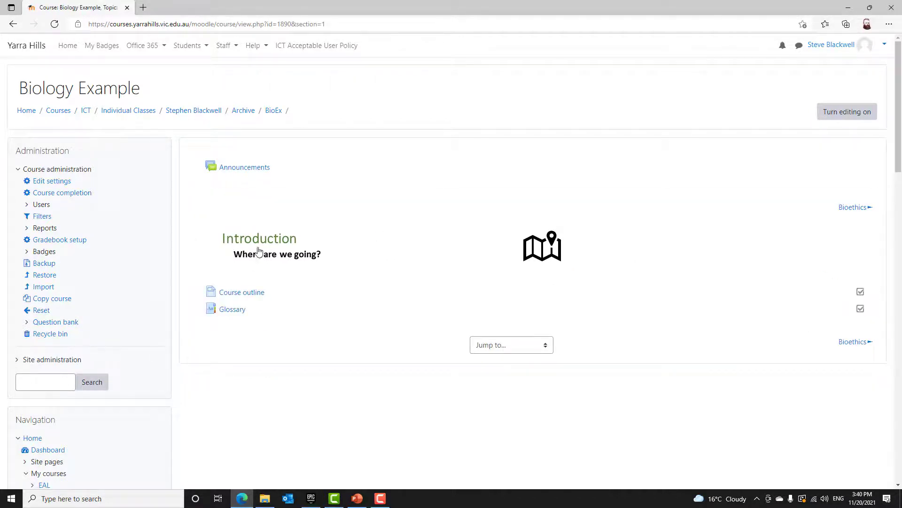
click(274, 112)
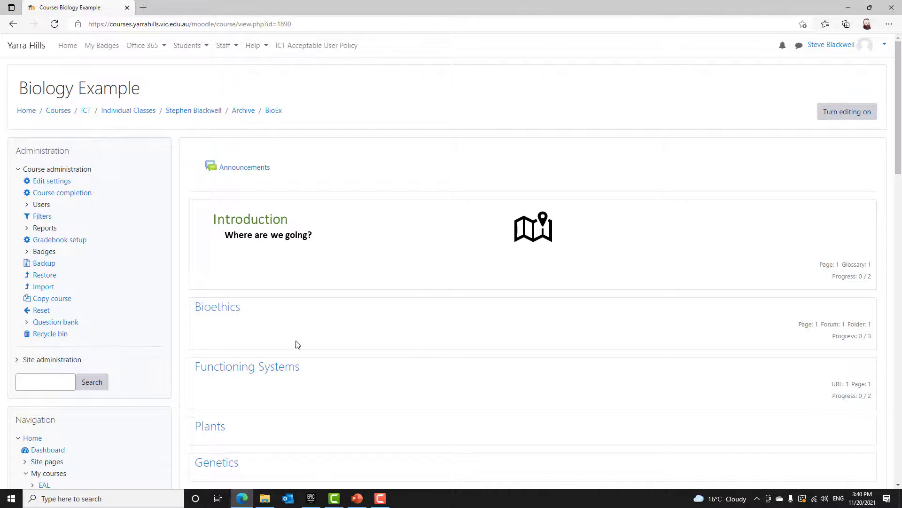
- Turn on course editing and move the Announcements forum into the Introduction topic on the main course page
click(853, 117)
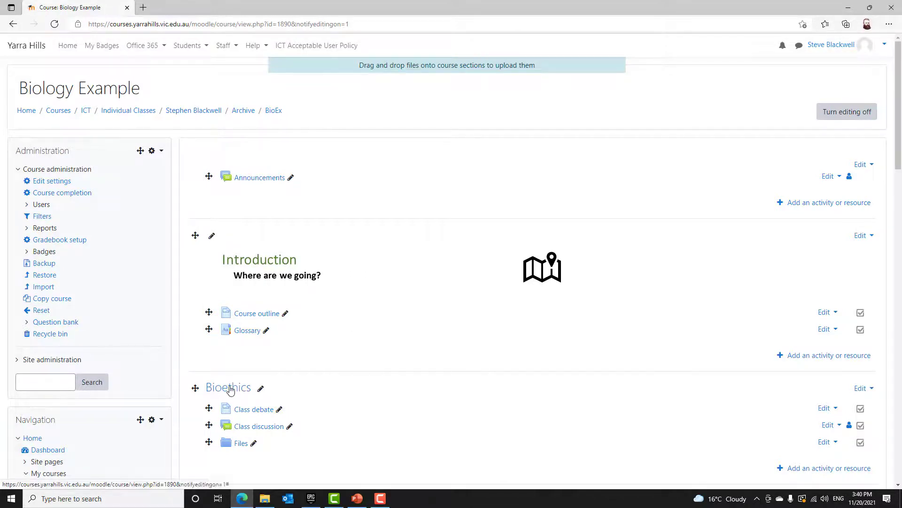
scroll(252, 413, down, 3)
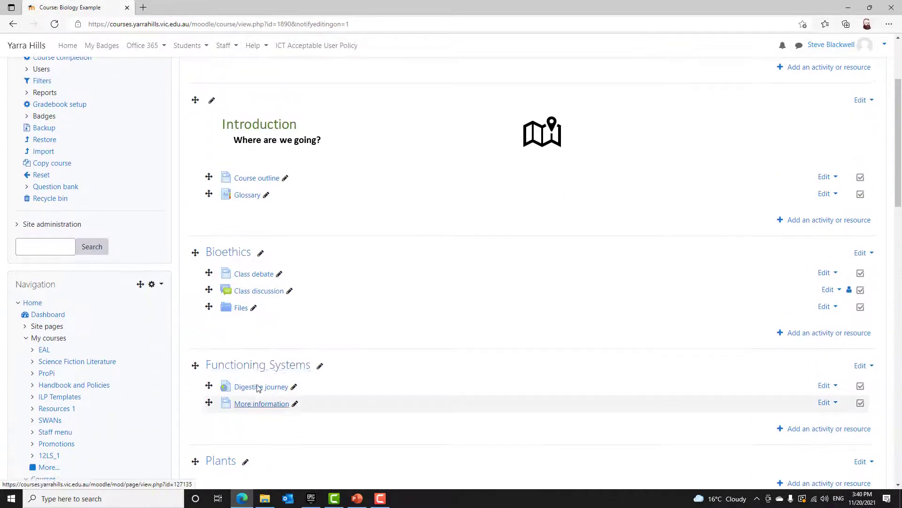
click(229, 252)
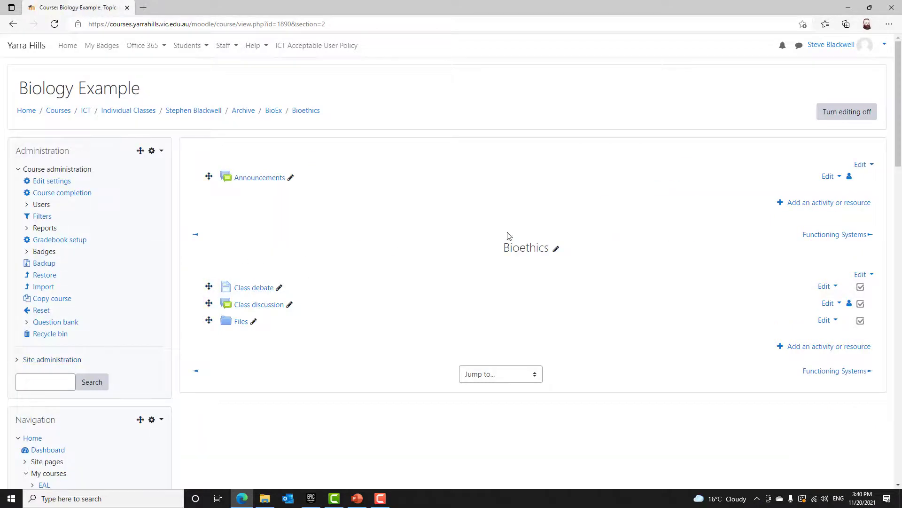
click(272, 110)
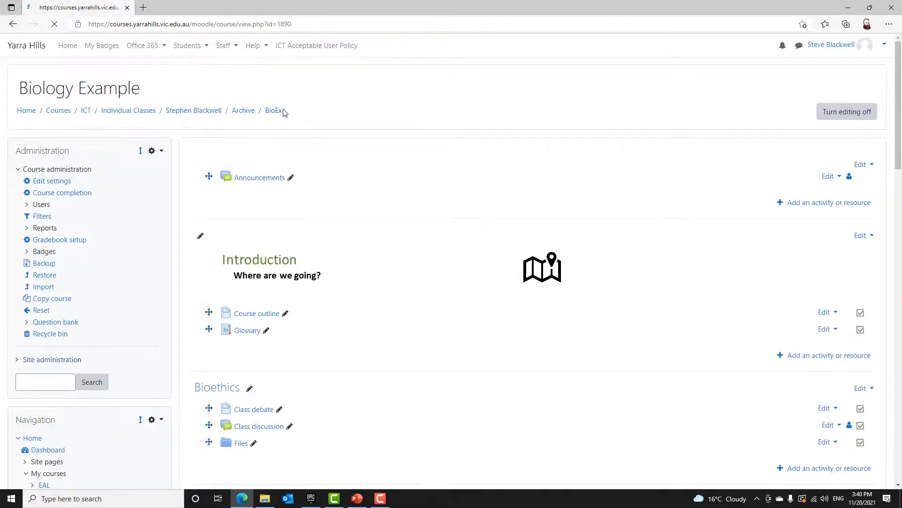
drag(209, 177, 211, 295)
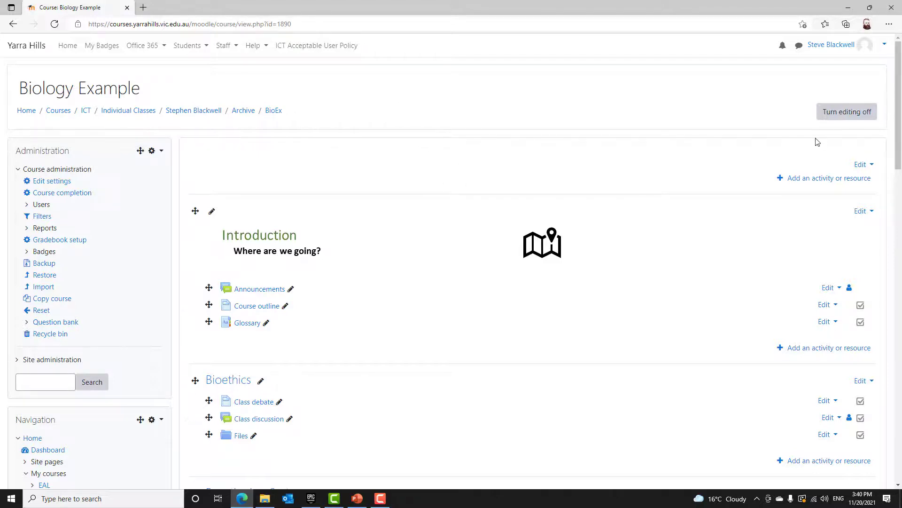
- Copy the main course page's web address with editing turned off, and turn course editing back on
click(845, 116)
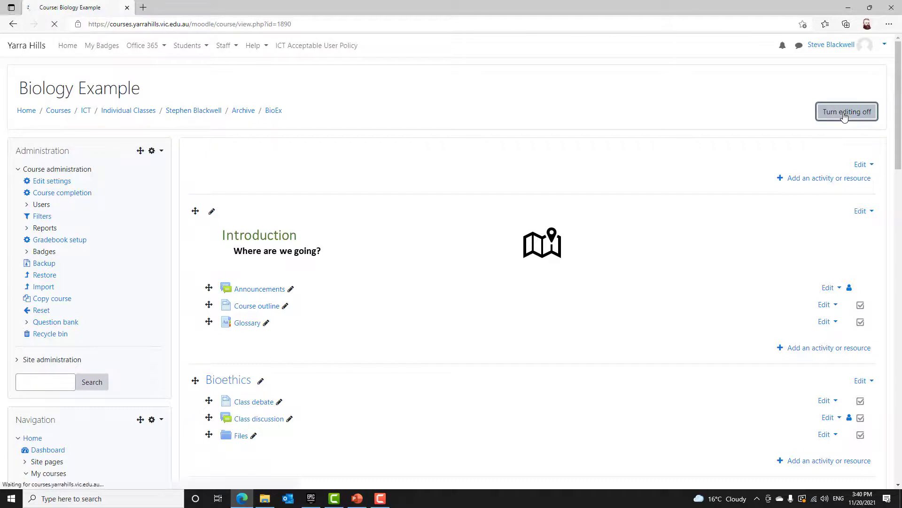
click(306, 24)
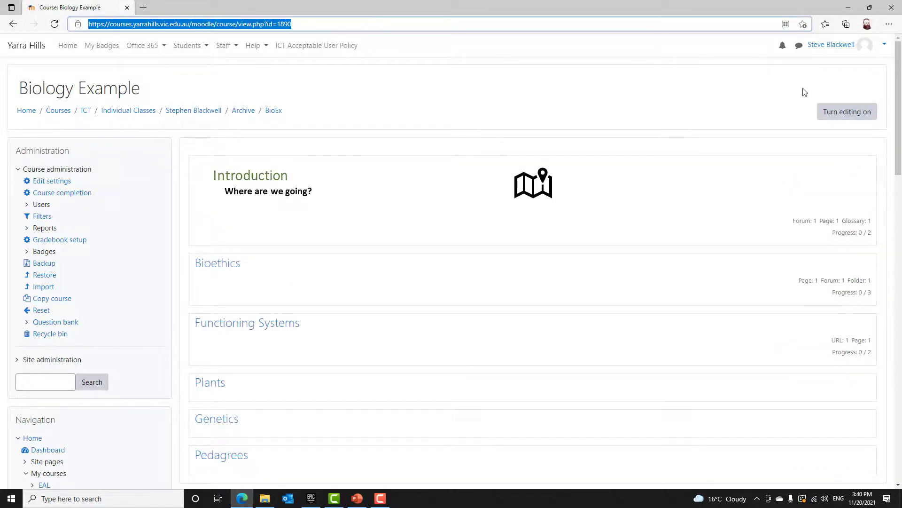
click(824, 112)
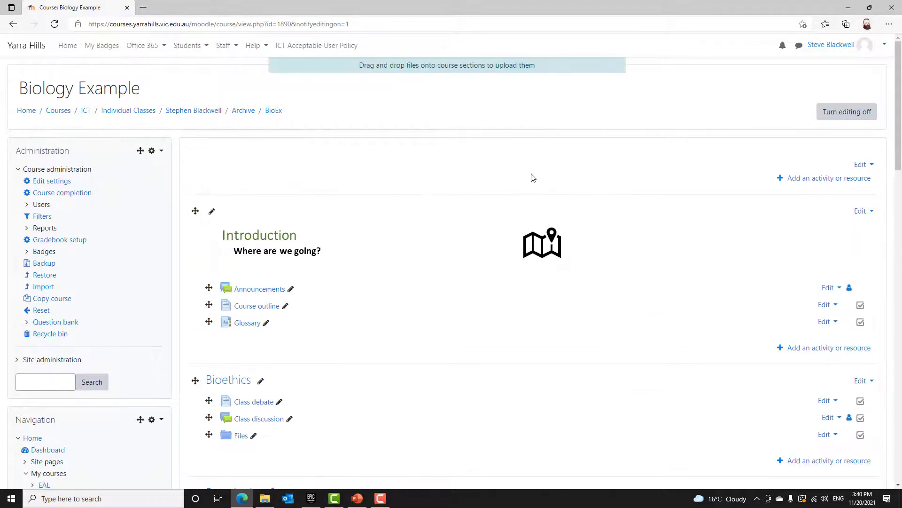
- Open the unnamed section above Introduction for editing and give it a blank custom section name
click(860, 167)
click(836, 184)
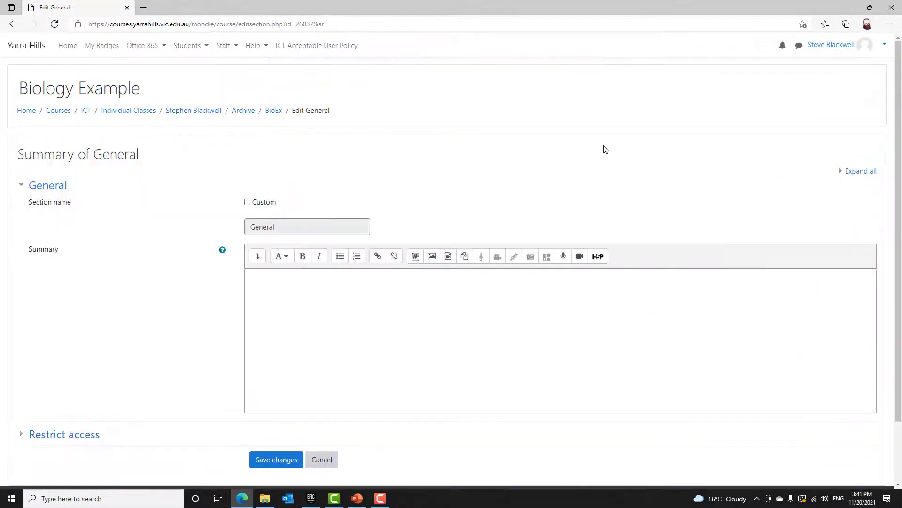
click(247, 203)
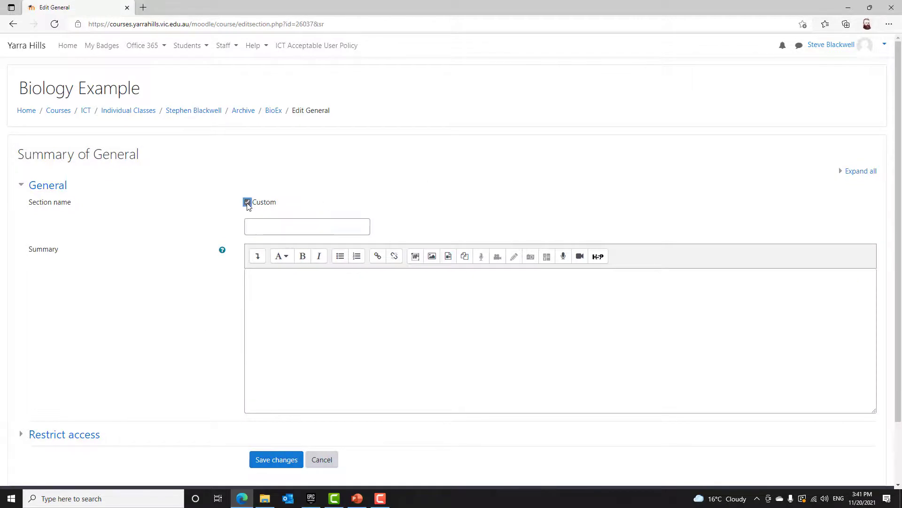
click(306, 226)
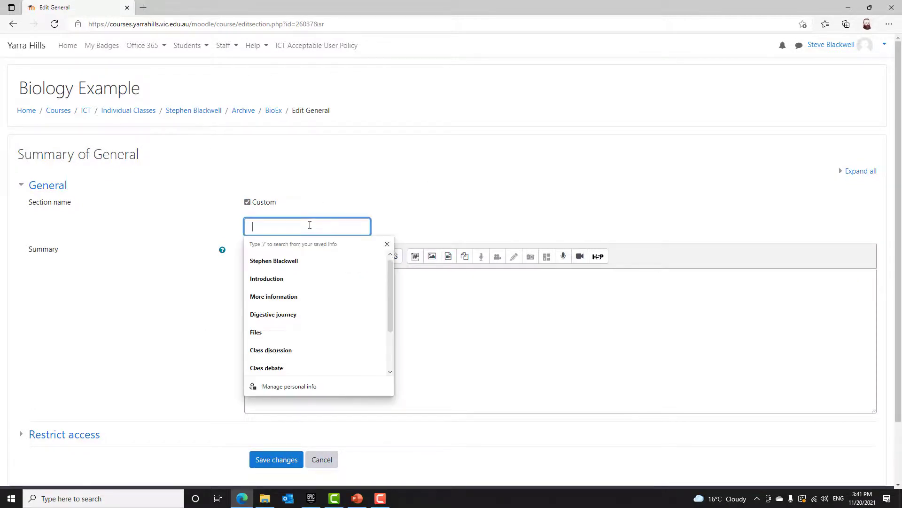
- Insert an image in the General section summary, uploading home.png from the Banners for Moodle folder at 60 x 60 size
click(513, 346)
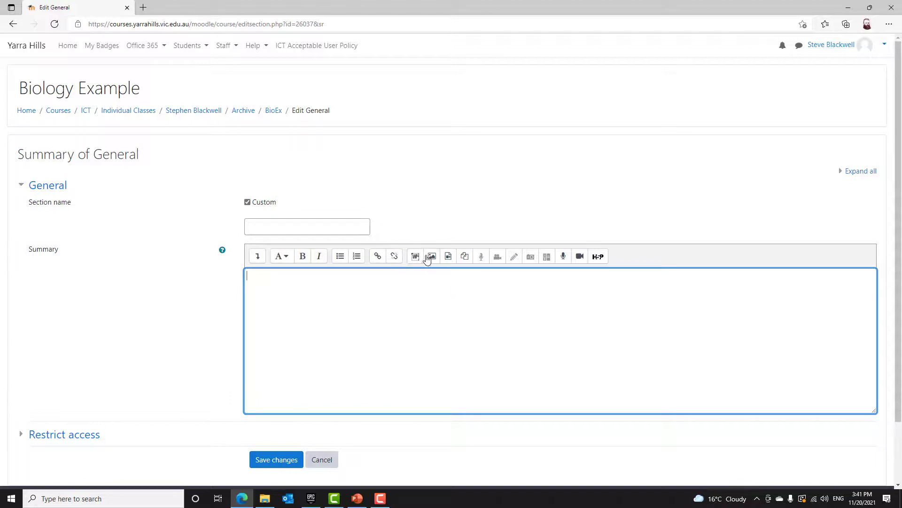
click(432, 260)
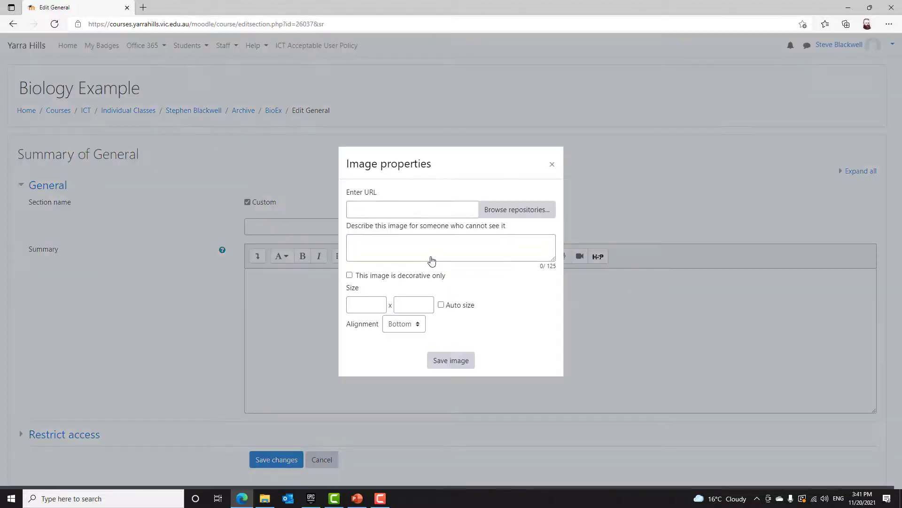
click(498, 213)
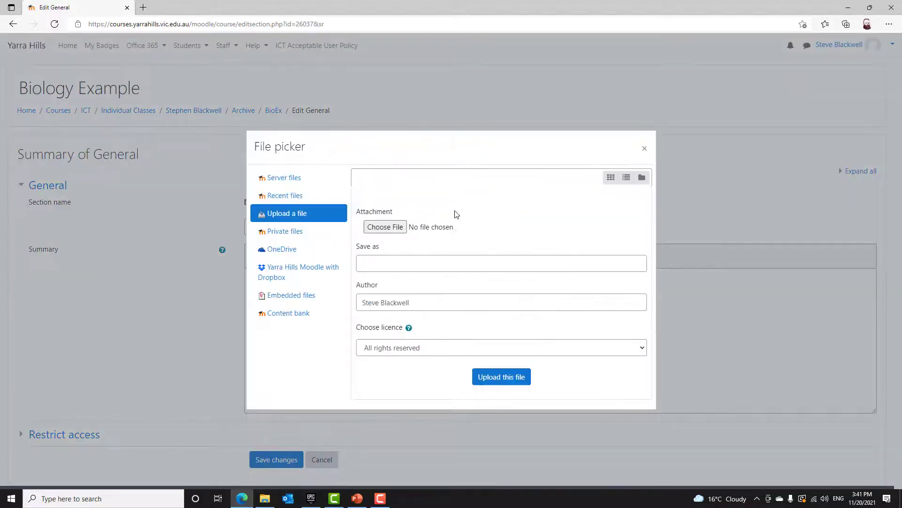
click(389, 229)
click(157, 24)
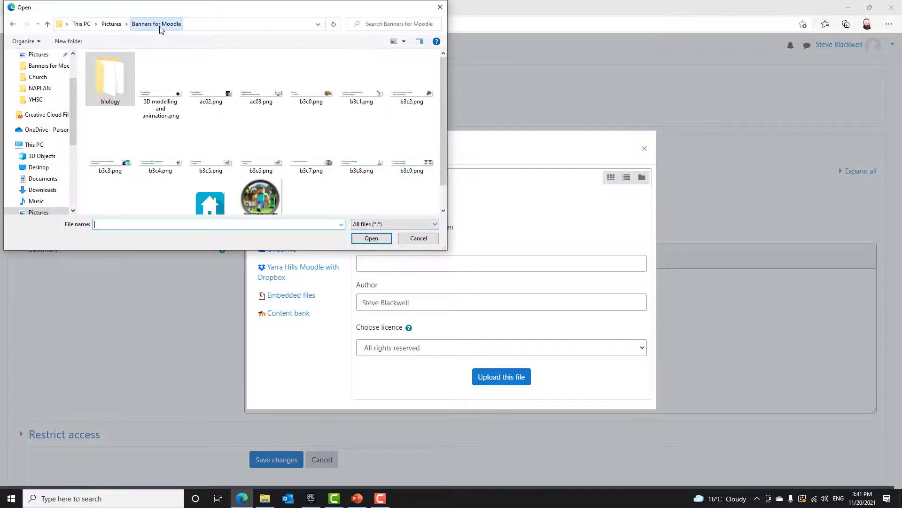
double_click(211, 203)
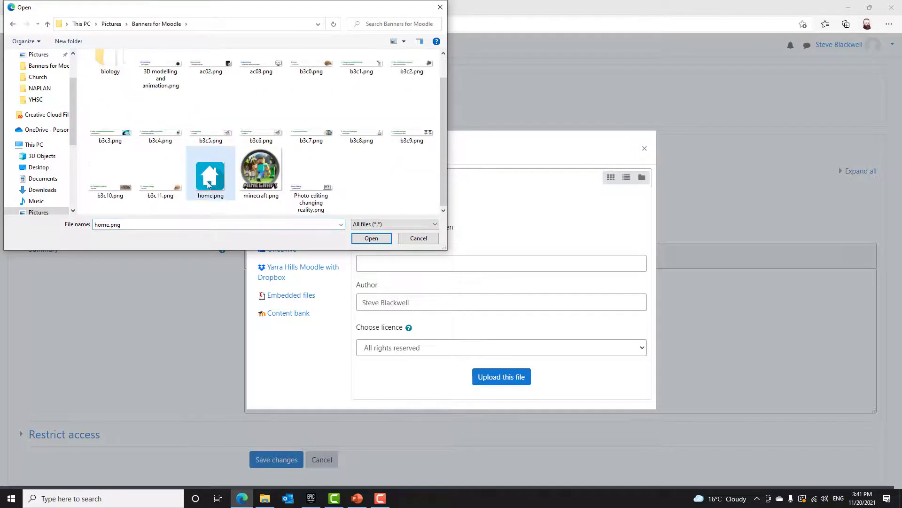
click(511, 385)
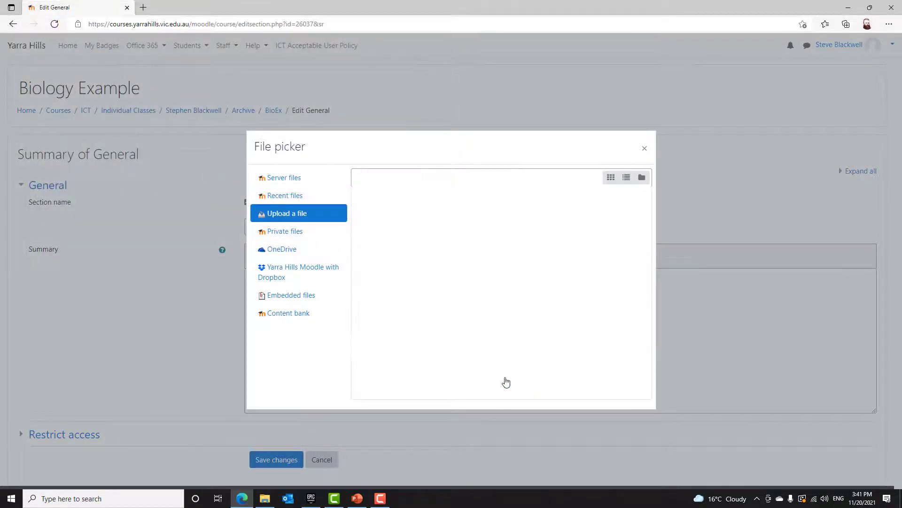
click(393, 233)
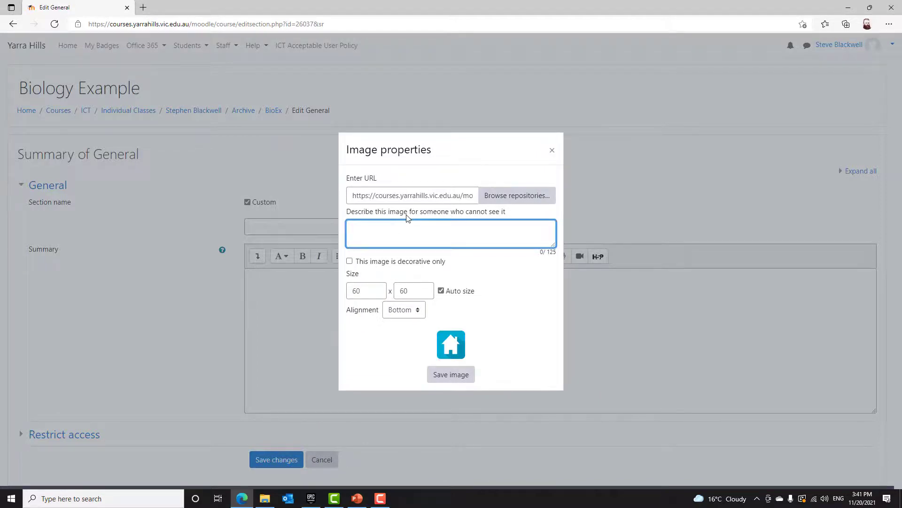
click(451, 376)
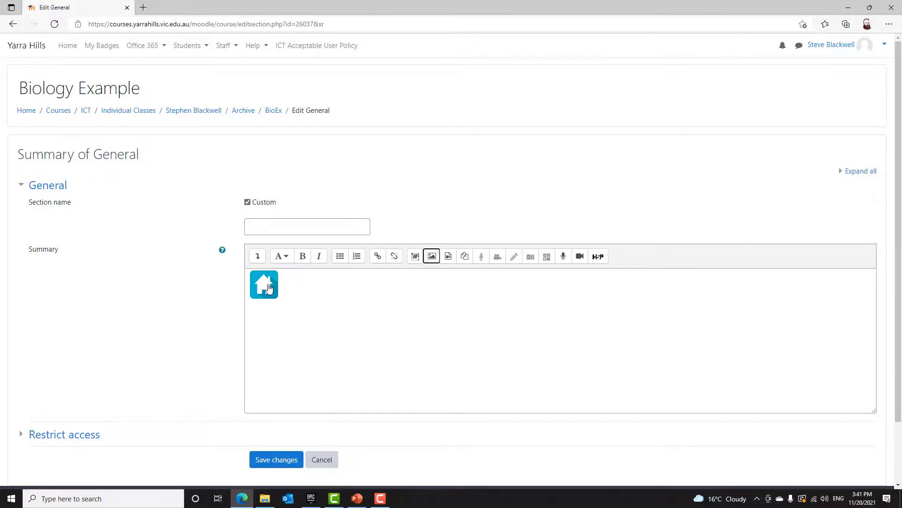
- Centre the home icon in the General section summary
click(258, 255)
click(268, 311)
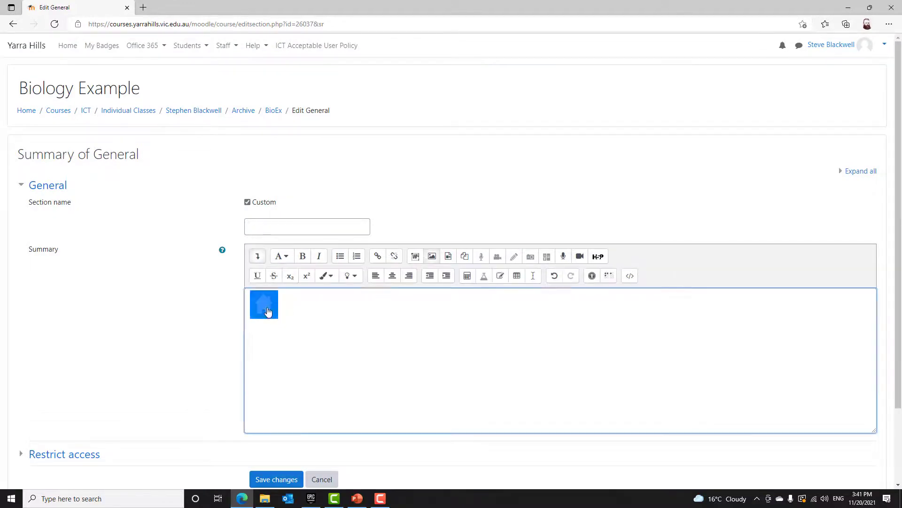
click(393, 277)
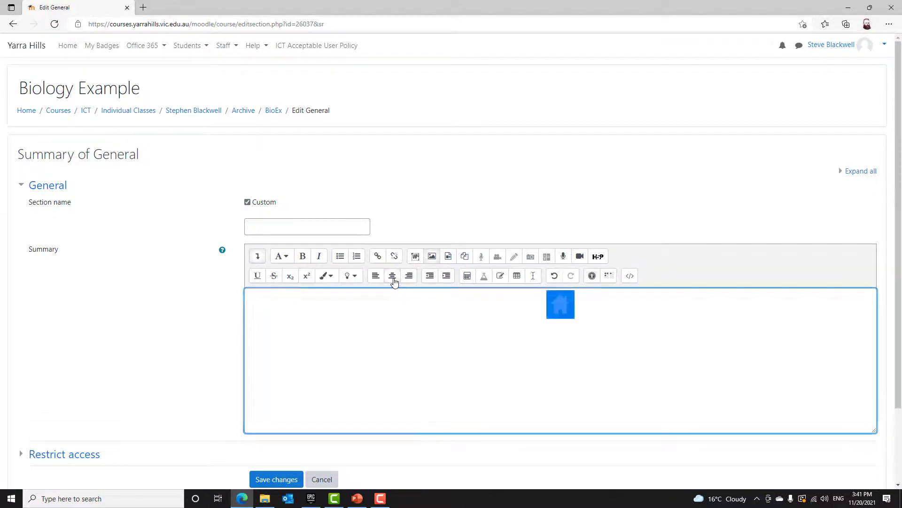
- Link the home icon to the copied course page address, saving the section and turning course editing off
click(378, 257)
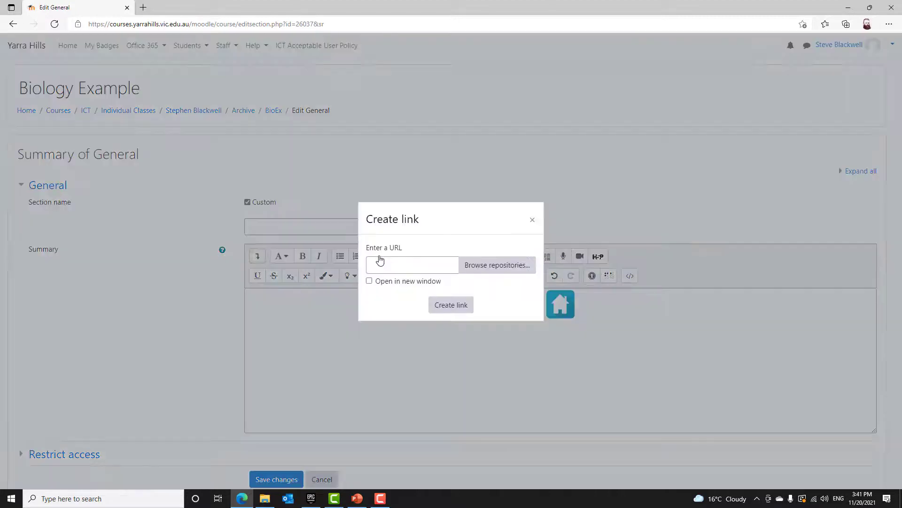
click(395, 264)
key(ctrl+v)
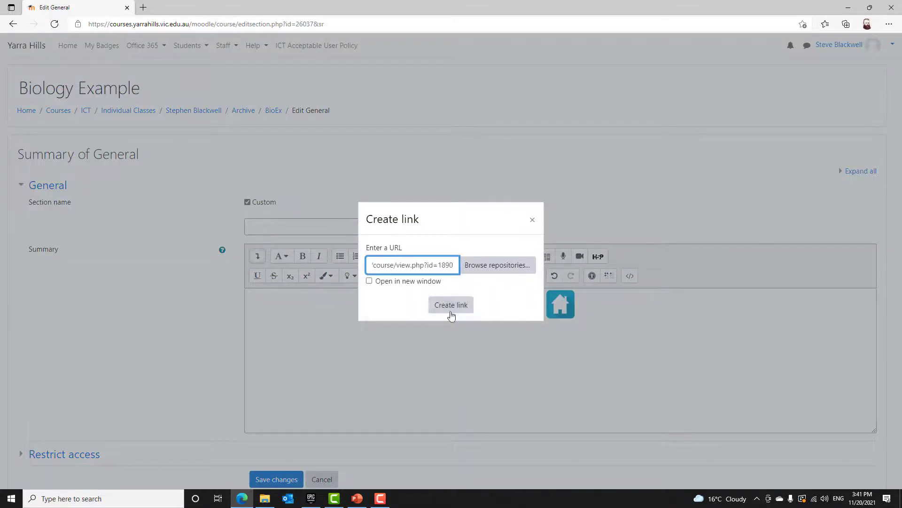
click(452, 306)
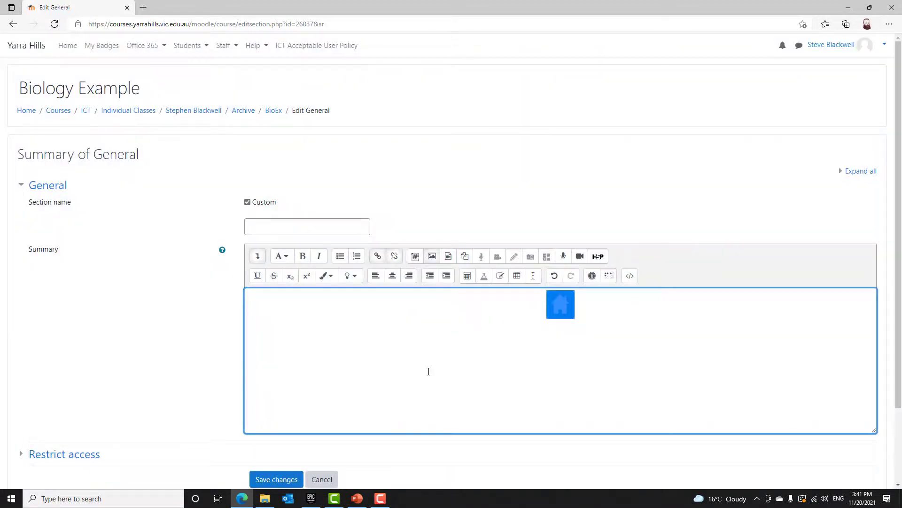
click(280, 479)
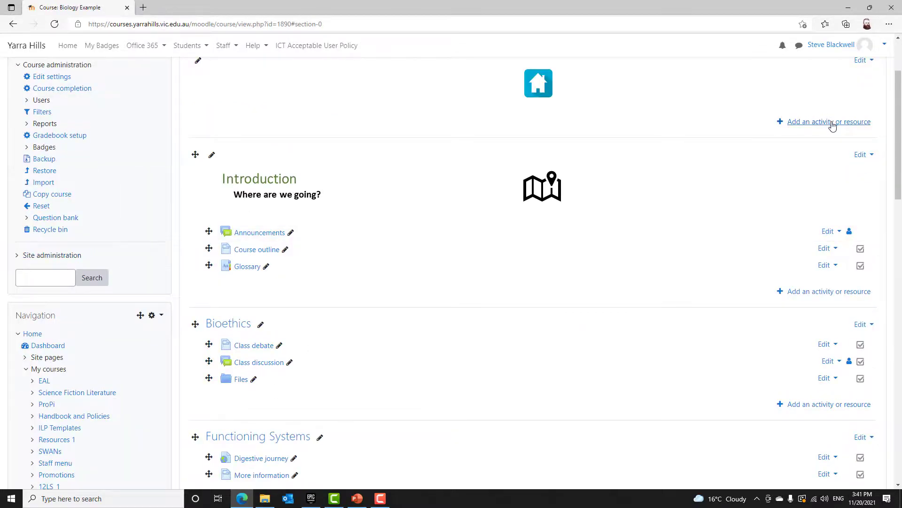
click(851, 114)
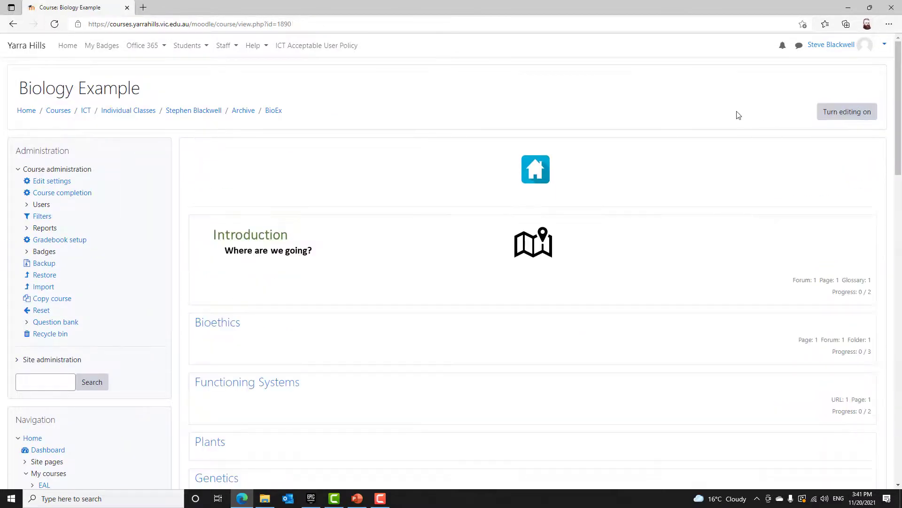
- Test the Introduction banner link and return to the course page with the home icon
click(252, 251)
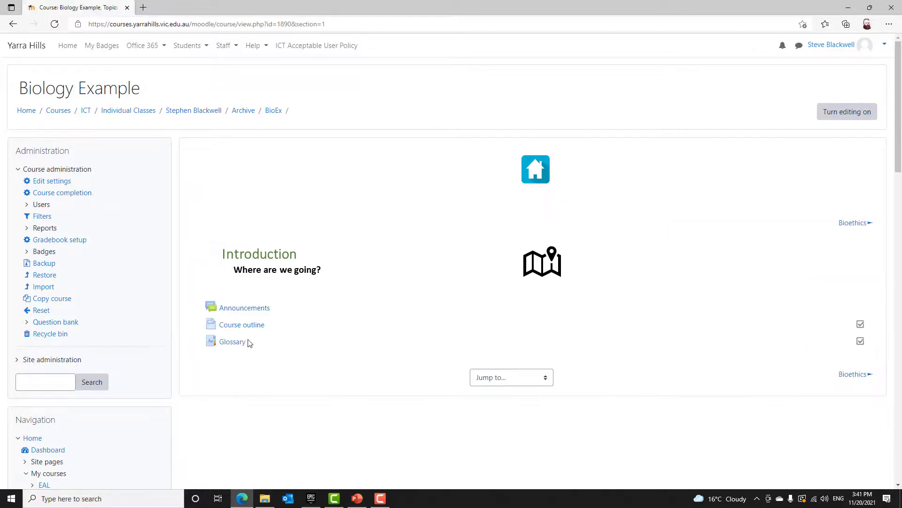
click(533, 176)
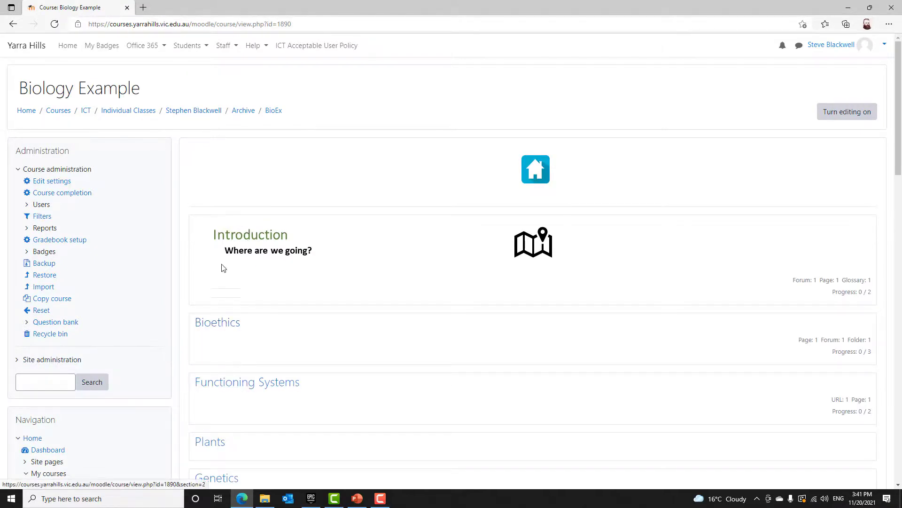
- Copy the Bioethics section's page address and open that section for editing with a blank custom name
click(224, 325)
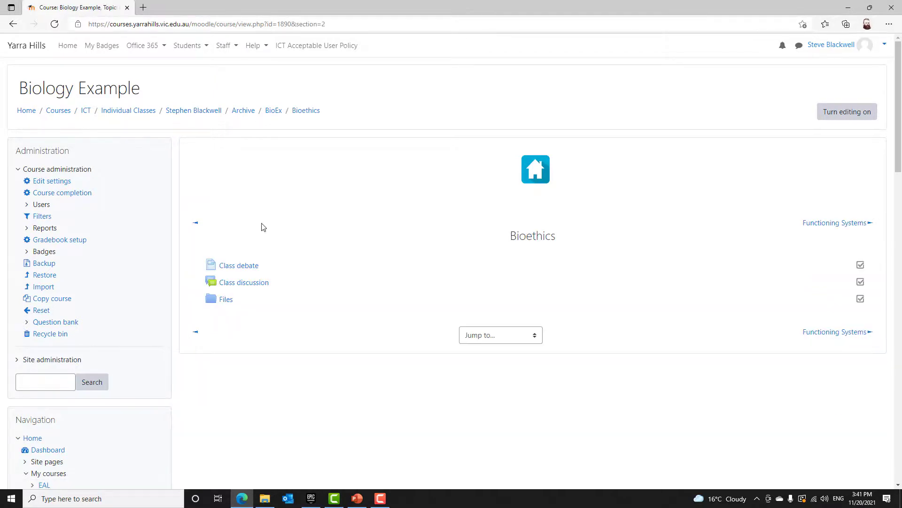
click(342, 24)
click(841, 112)
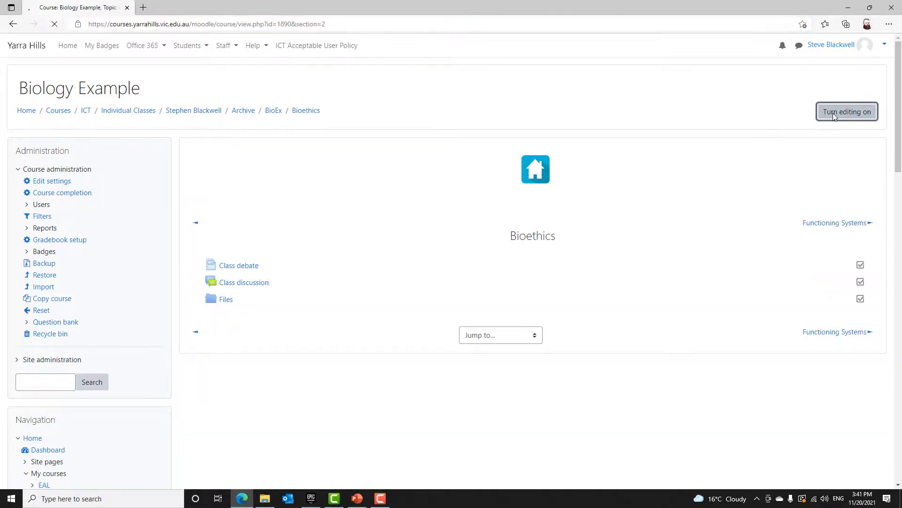
click(829, 319)
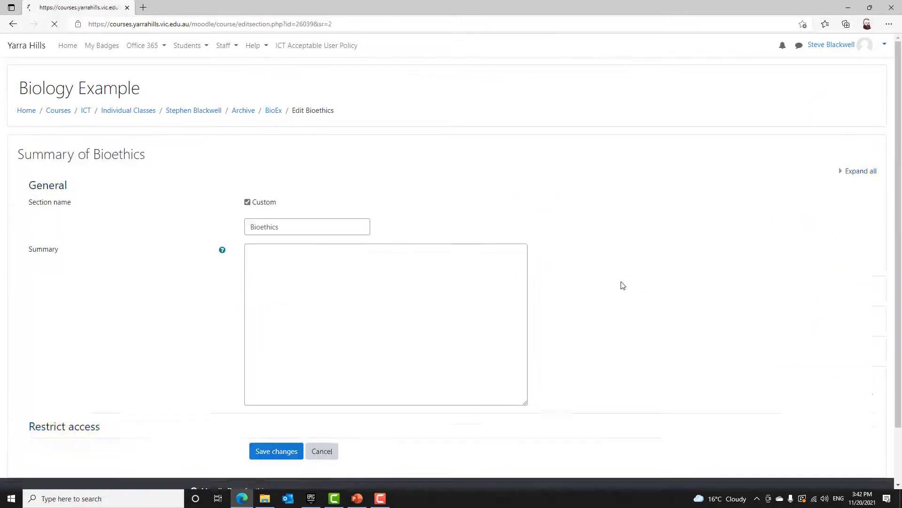
drag(314, 228, 256, 240)
key(BackSpace)
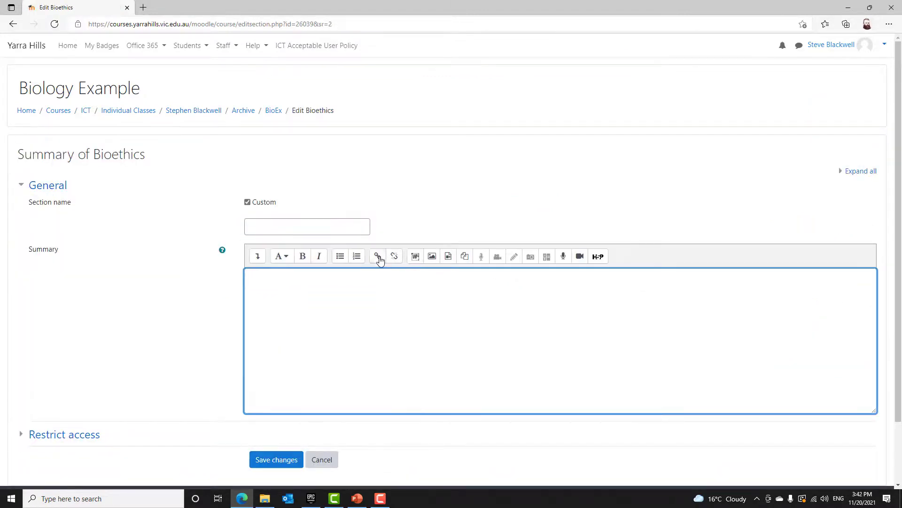
- Insert the Bioethics banner in the section summary by uploading its image file, with the description "Bioethics"
click(432, 256)
click(517, 212)
click(383, 227)
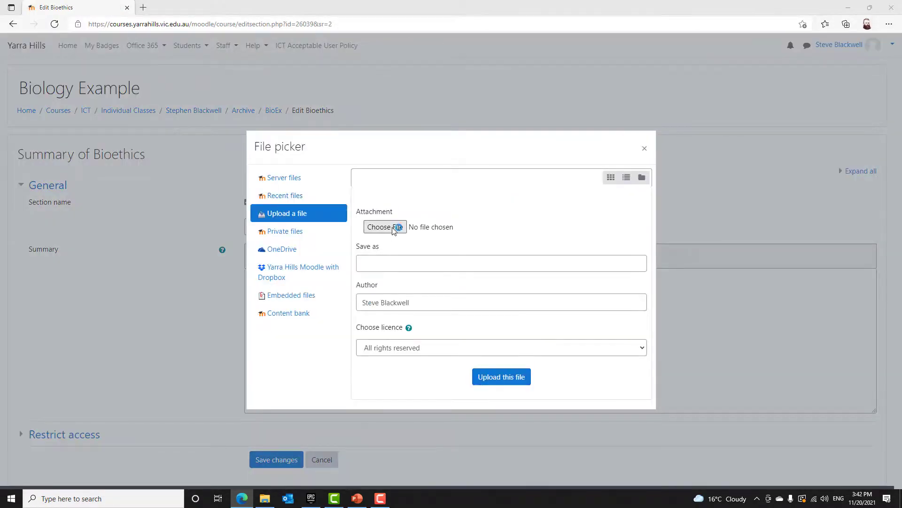
double_click(113, 75)
double_click(162, 80)
click(502, 376)
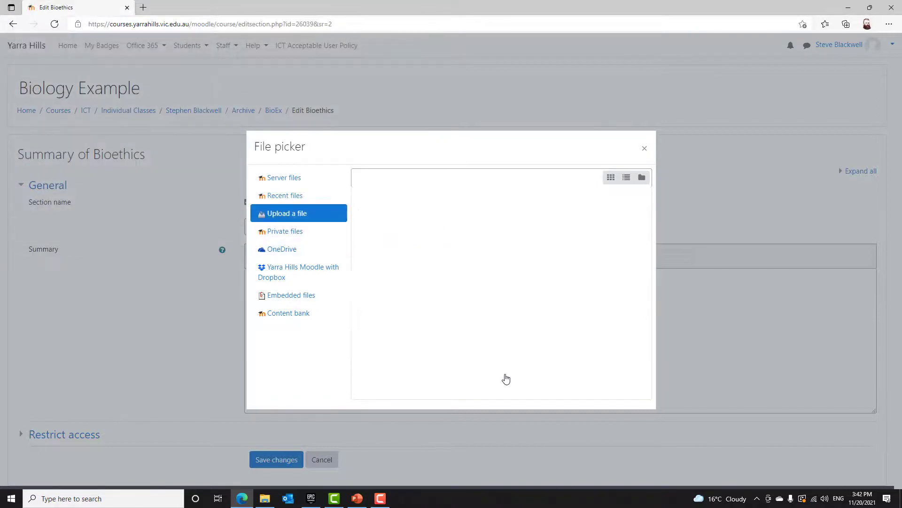
click(350, 212)
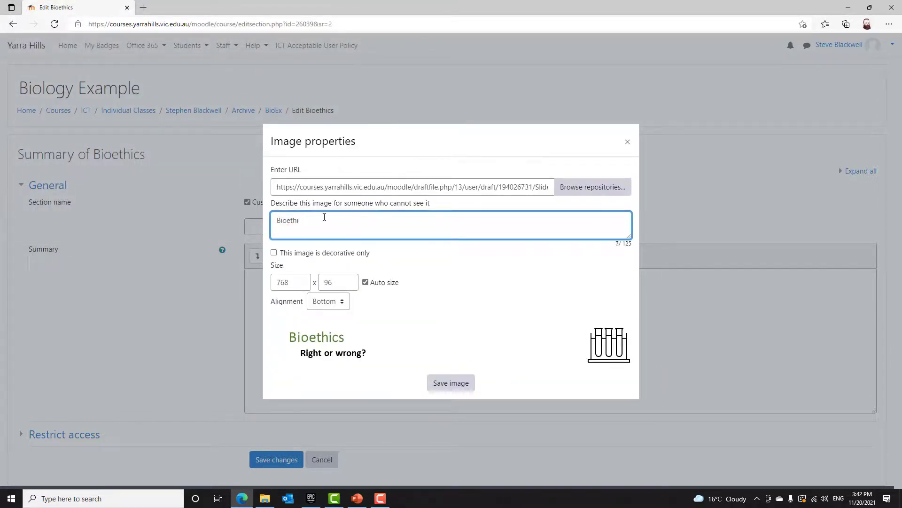
click(451, 383)
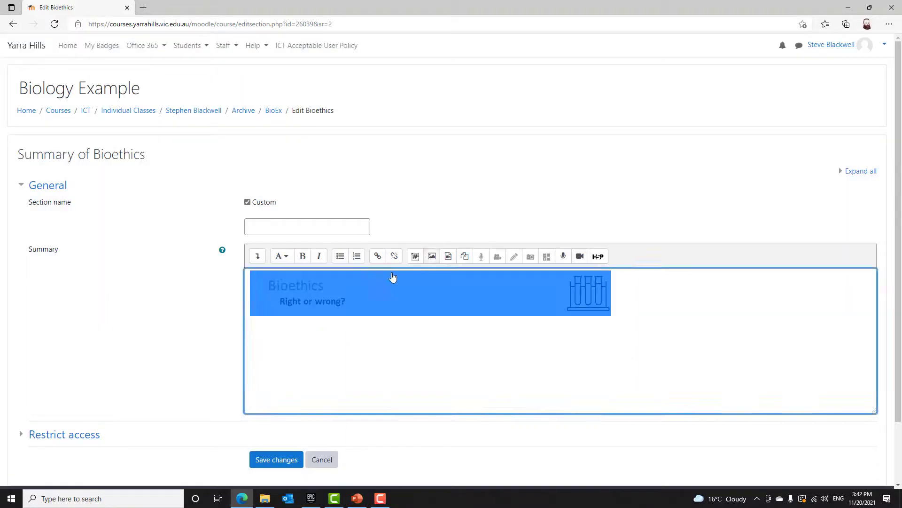
- Link the Bioethics banner to the copied section address and save the section
click(378, 256)
click(402, 264)
key(ctrl+v)
click(451, 305)
click(286, 460)
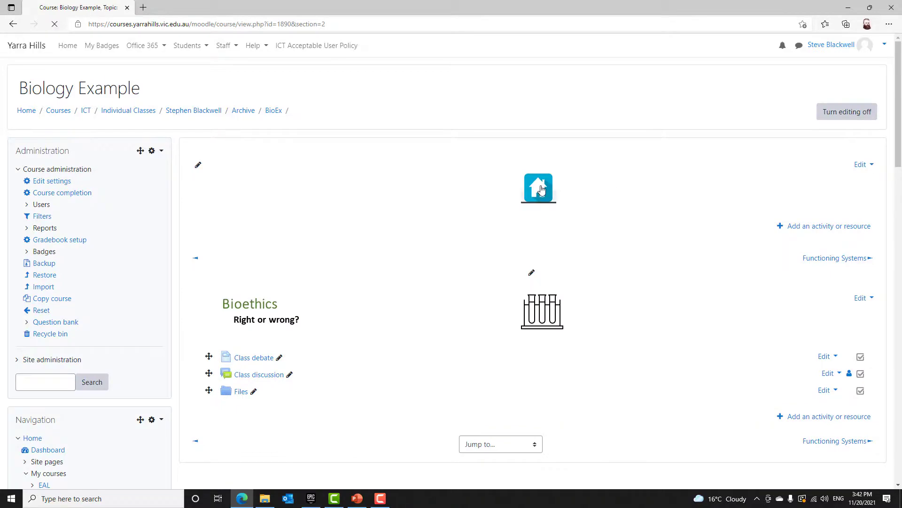
- Copy the Functioning Systems section's page address and open that section for editing with a blank custom name
click(254, 257)
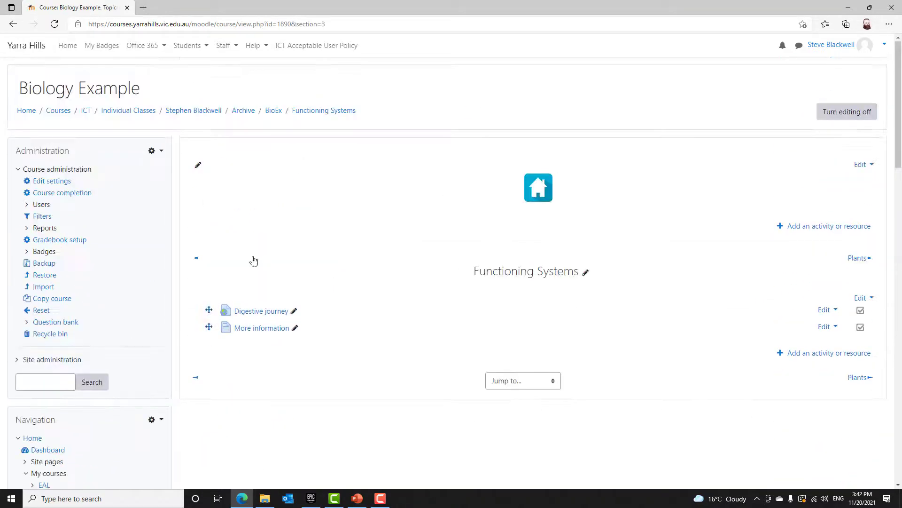
click(338, 23)
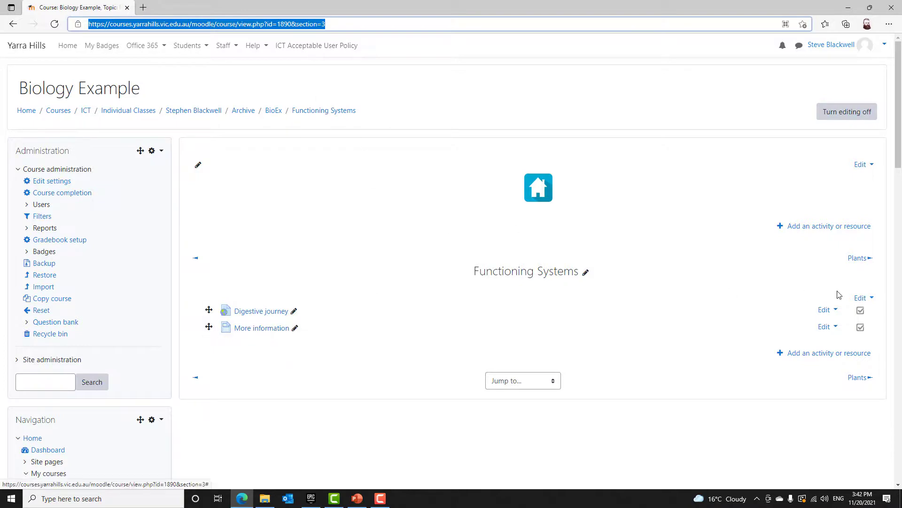
click(863, 299)
click(830, 313)
drag(318, 227, 178, 223)
key(BackSpace)
- Insert the uploaded Functioning Systems banner image in the section summary, with the description "Functioning Systems"
click(431, 256)
click(497, 210)
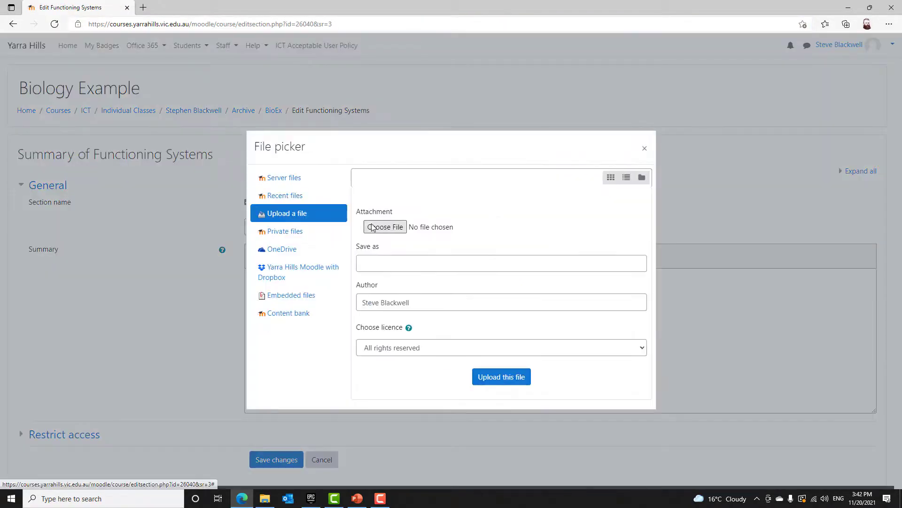
click(376, 227)
double_click(214, 94)
click(501, 377)
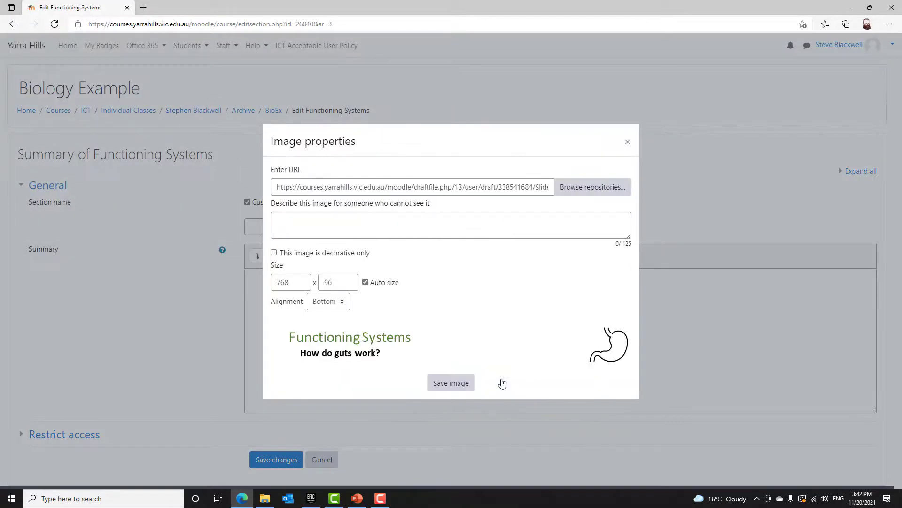
click(338, 206)
text(Functioning Systems)
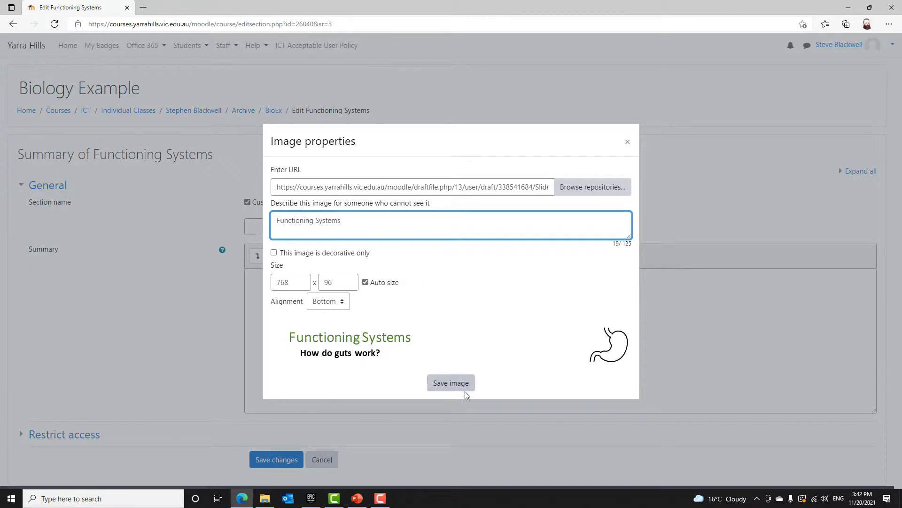
click(466, 389)
- Link the Functioning Systems banner to the copied section address, saving the section and turning course editing off
click(346, 300)
click(378, 257)
click(413, 264)
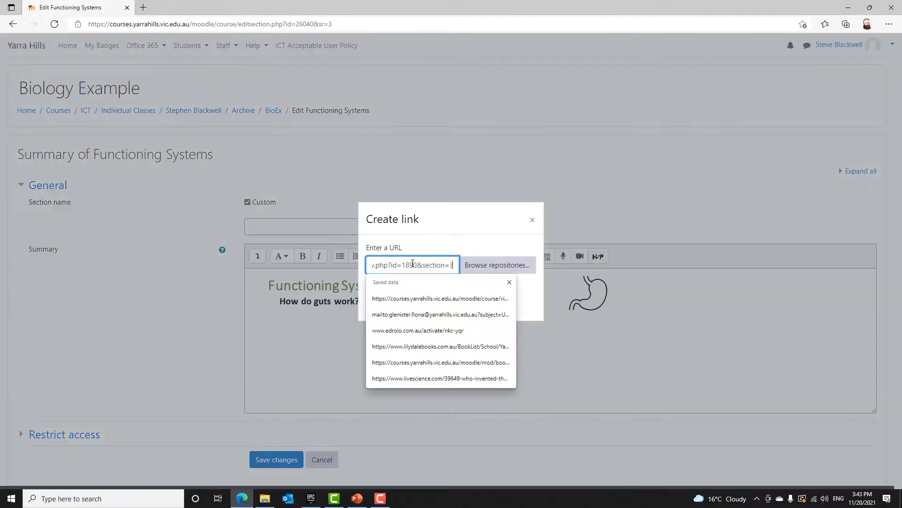
key(ctrl+v)
click(441, 305)
click(259, 460)
click(830, 124)
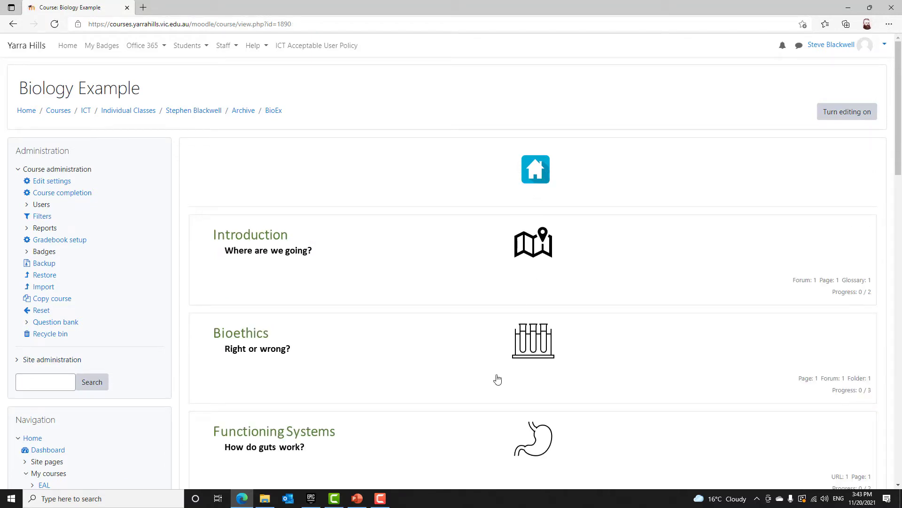
- Test the Bioethics and Functioning Systems banner links, returning to the course page with the home icon each time
click(264, 343)
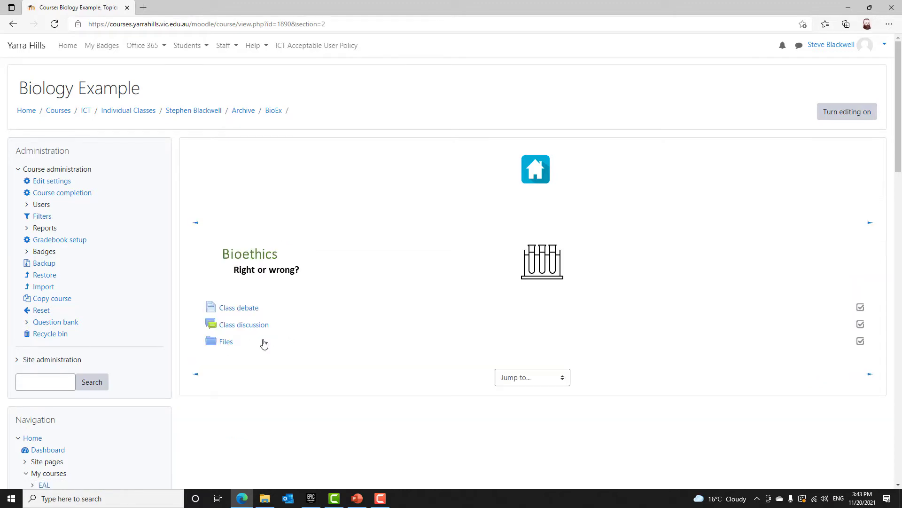
click(534, 168)
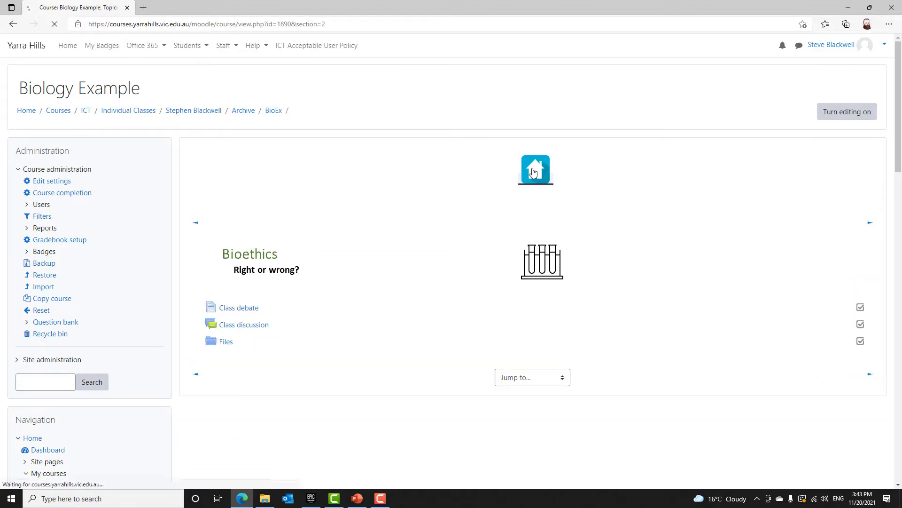
click(271, 448)
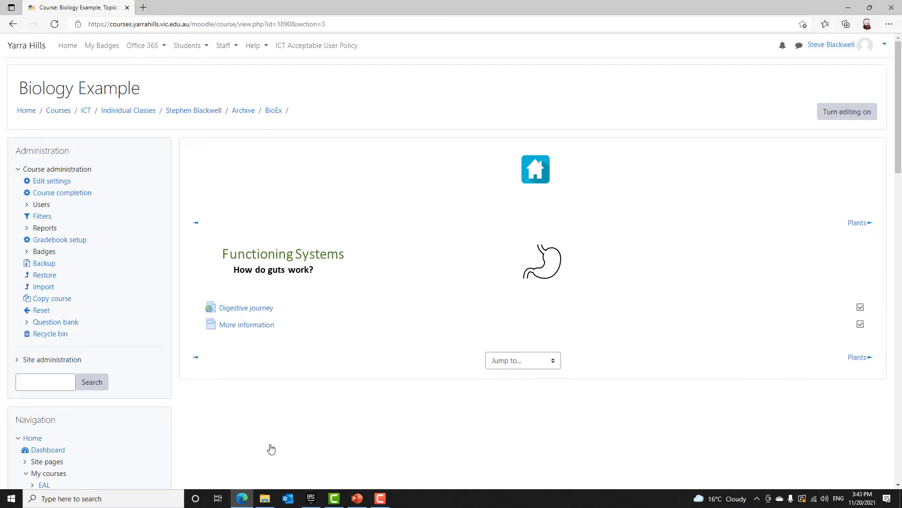
click(539, 172)
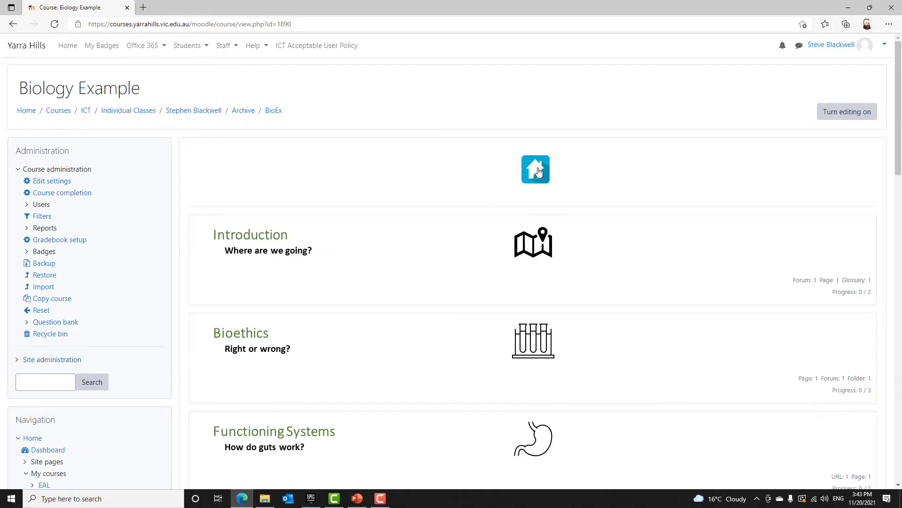